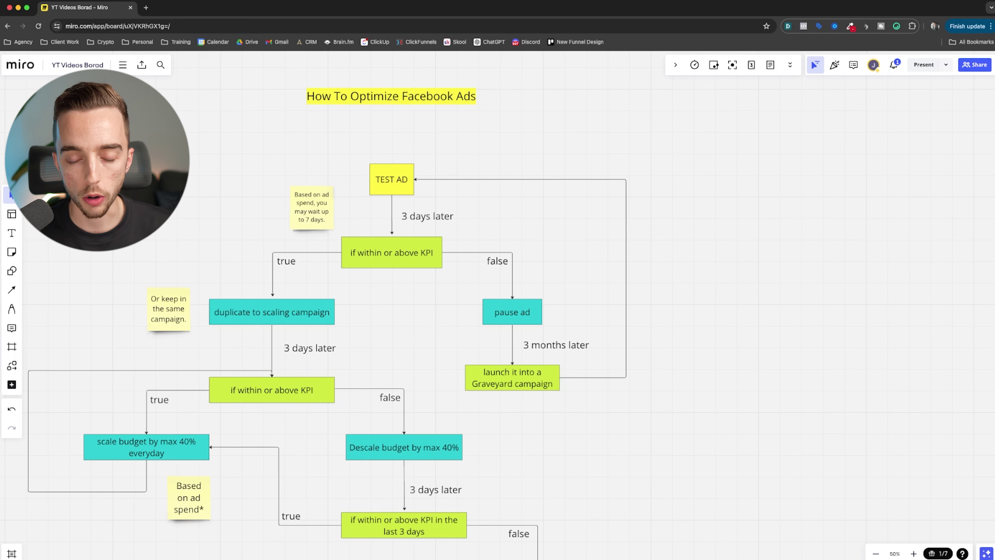
# Examine the Campaign, Ad Set and Ad structure diagram beside the optimization flowchart
pyautogui.hscroll(10, 548, 305)
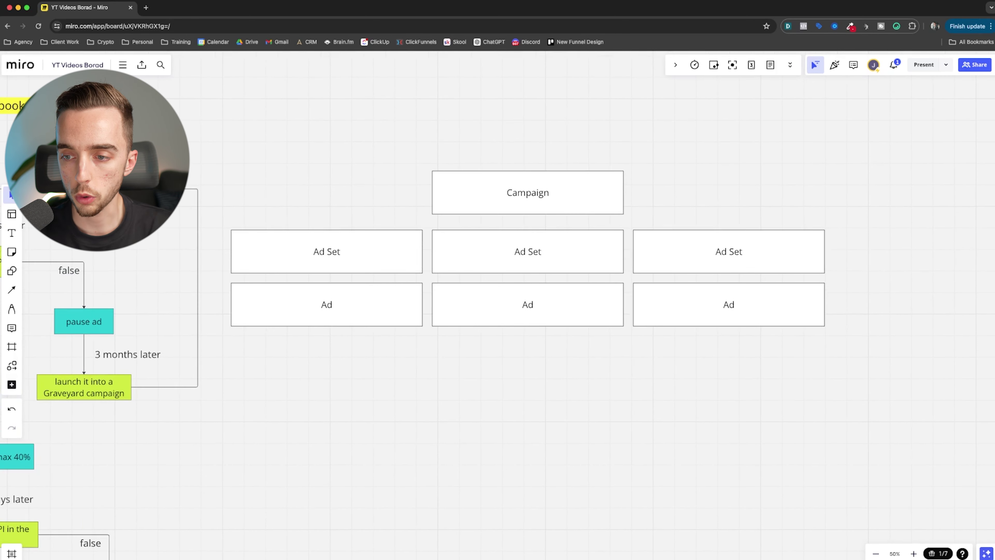
pyautogui.moveTo(870, 107); pyautogui.dragTo(284, 318)
pyautogui.click(285, 373)
pyautogui.moveTo(440, 114); pyautogui.dragTo(544, 203)
pyautogui.click(655, 204)
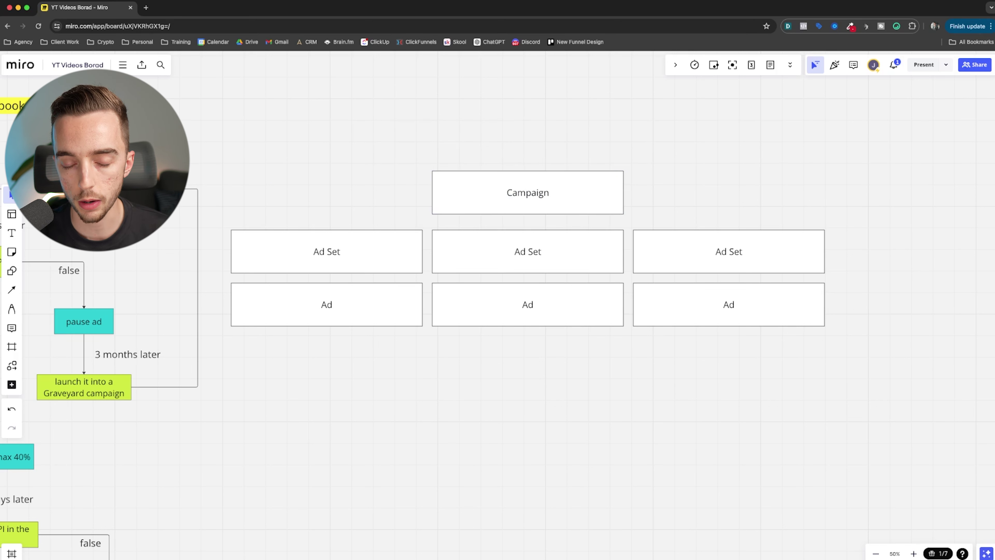
pyautogui.moveTo(220, 250); pyautogui.dragTo(860, 247)
pyautogui.moveTo(785, 363); pyautogui.dragTo(690, 279)
pyautogui.click(690, 278)
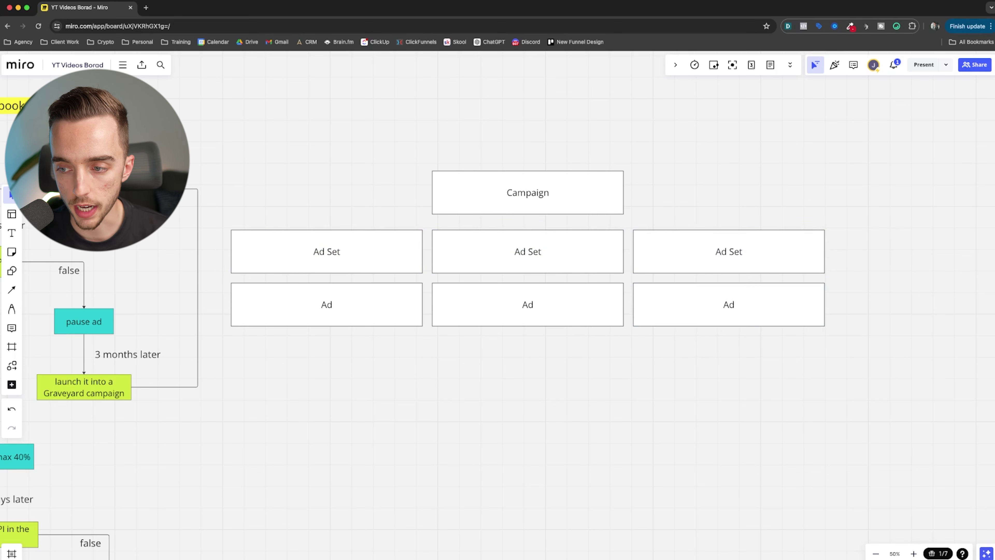
# Add "(DCT)" to the label of the third Ad Set box so it reads "Ad Set (DCT)"
pyautogui.click(729, 251)
pyautogui.write('(DCT)')
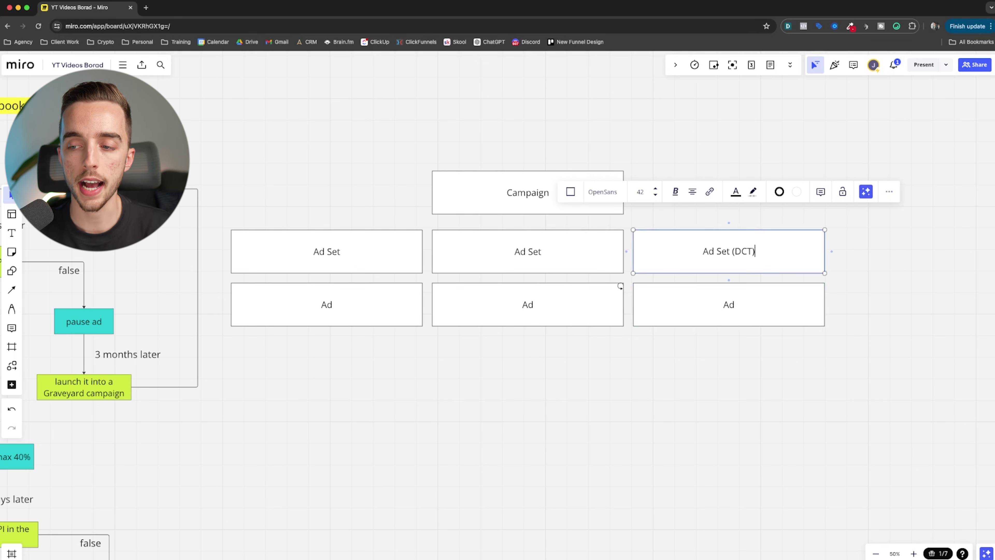
pyautogui.press('Escape')
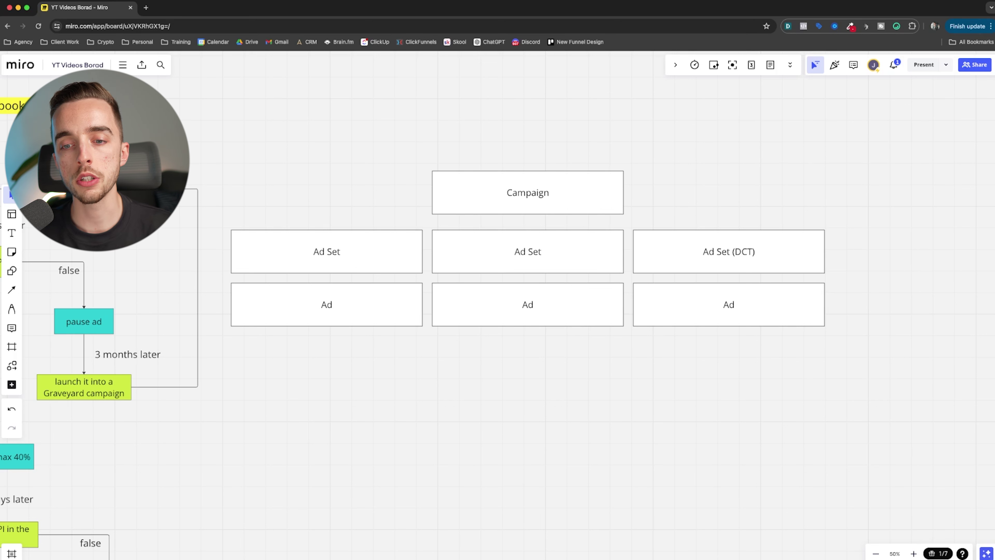
# Examine the flowchart's TEST AD box and first KPI check alongside the first Ad Set and Ad boxes
pyautogui.click(235, 268)
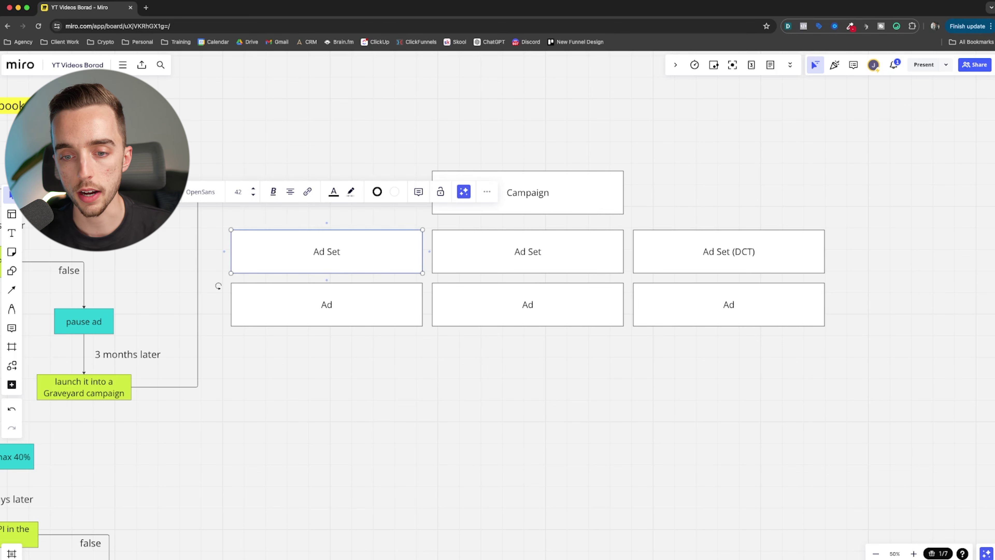
pyautogui.click(218, 286)
pyautogui.hscroll(-15, 219, 286)
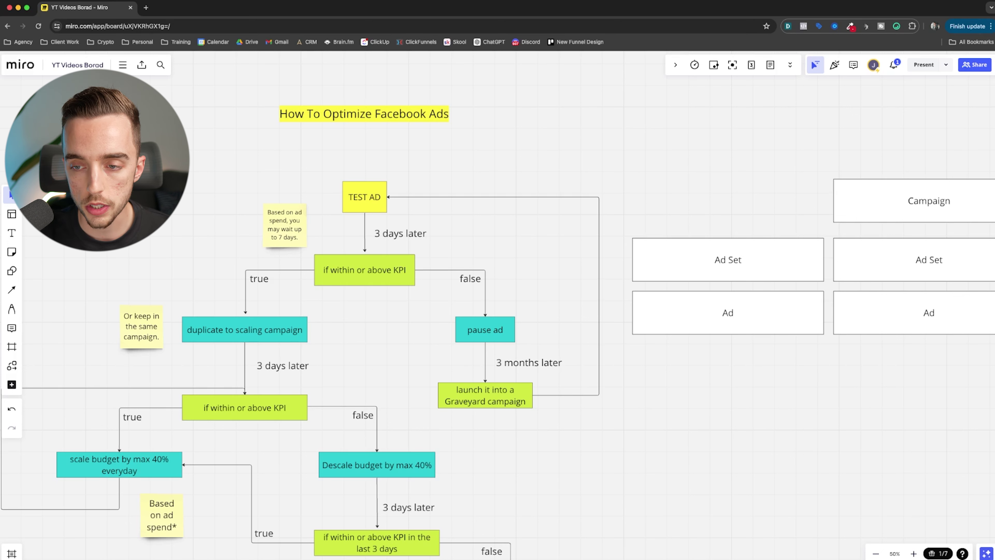
pyautogui.moveTo(679, 203); pyautogui.dragTo(719, 336)
pyautogui.click(719, 339)
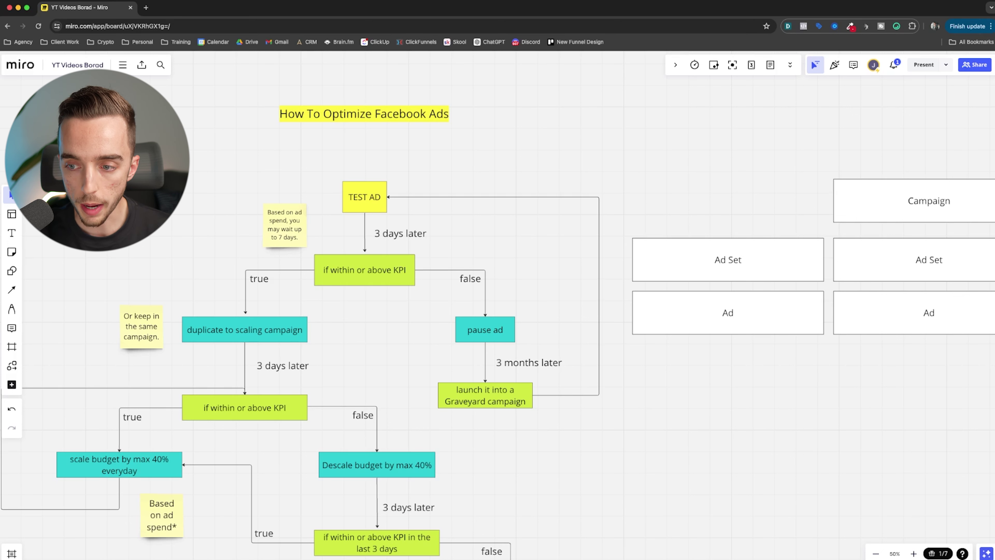
pyautogui.click(355, 204)
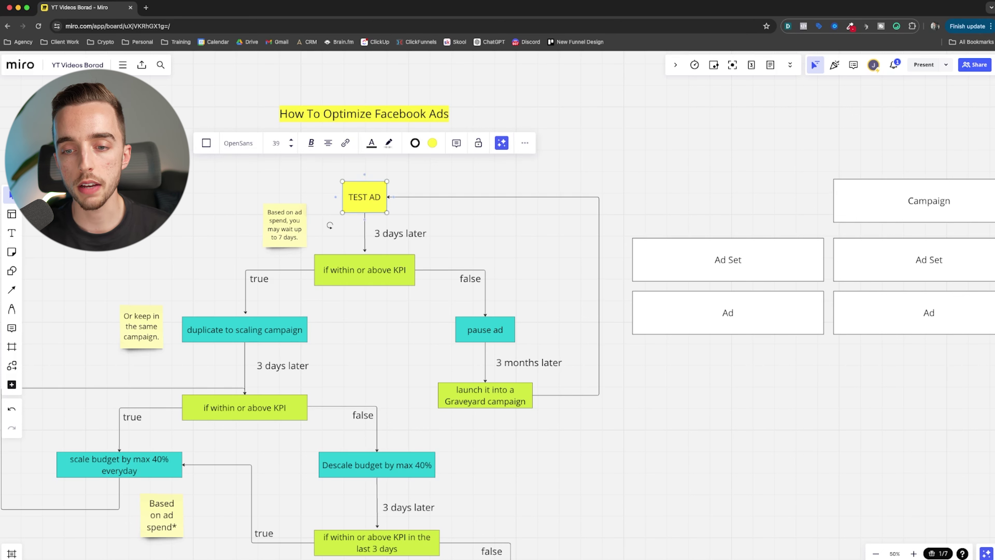
pyautogui.click(330, 225)
pyautogui.click(364, 270)
pyautogui.click(353, 304)
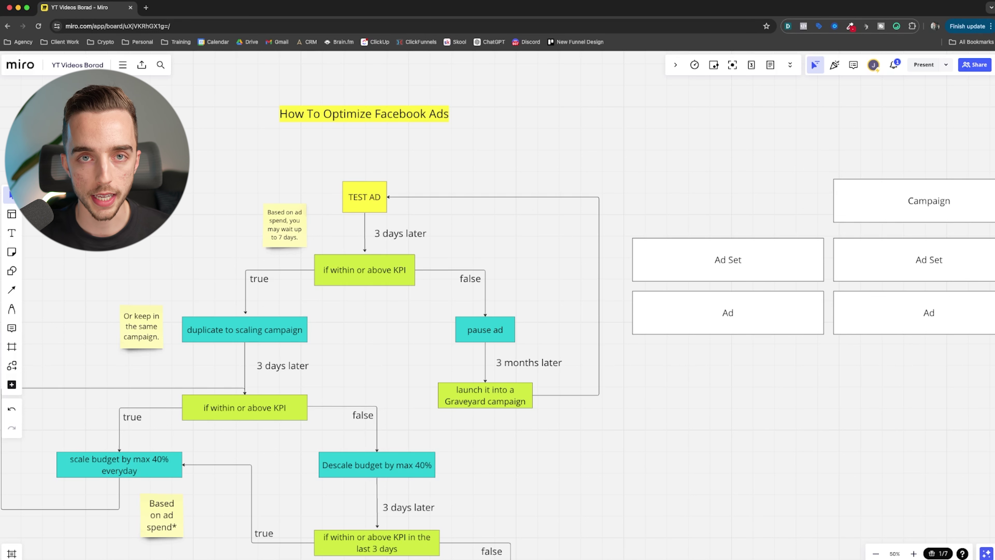
pyautogui.moveTo(509, 249)
pyautogui.mouseDown()
pyautogui.moveTo(465, 280)
pyautogui.moveTo(465, 297)
pyautogui.mouseUp()
pyautogui.click(402, 329)
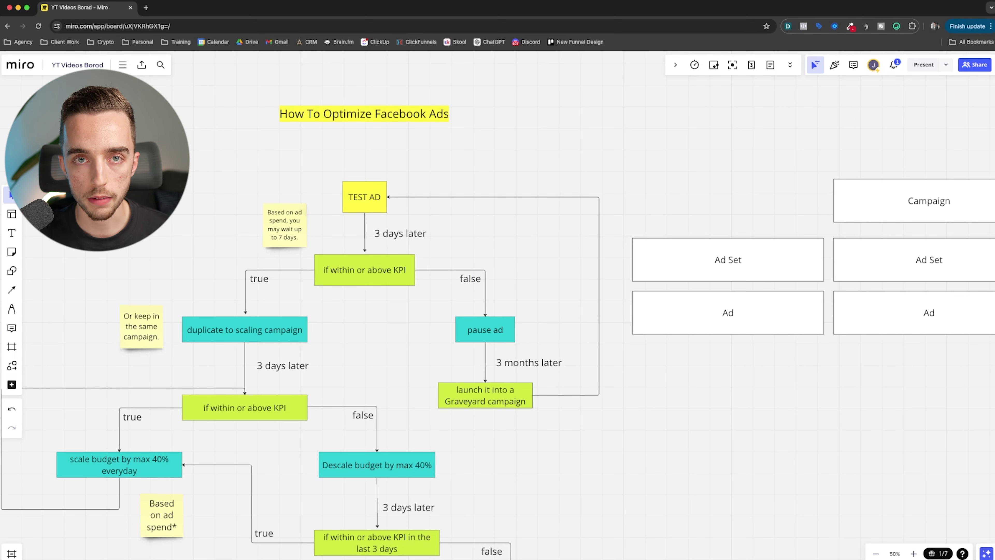
pyautogui.click(728, 260)
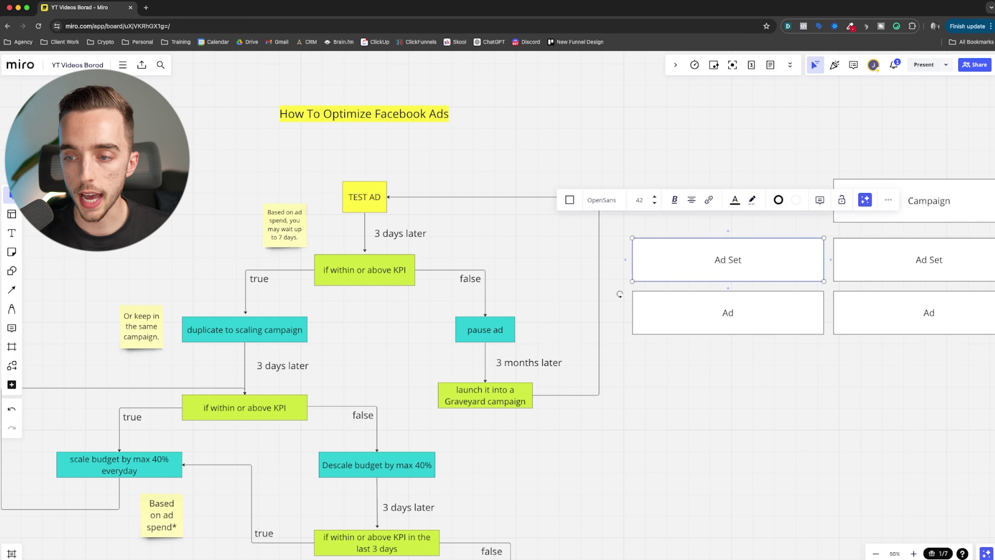
pyautogui.press('Escape')
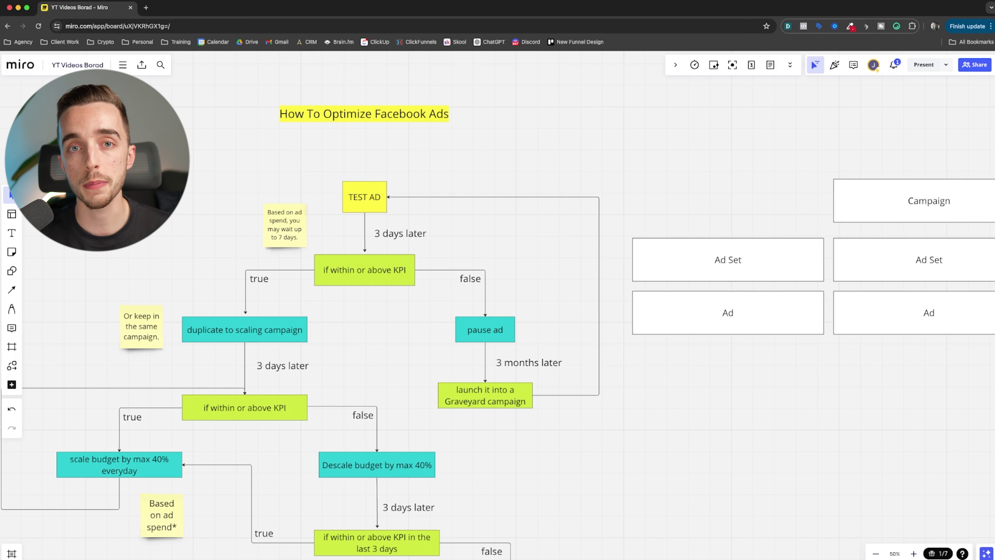
# Examine how the three Ad Set and Ad columns sit beneath the Campaign box
pyautogui.hscroll(9, 548, 334)
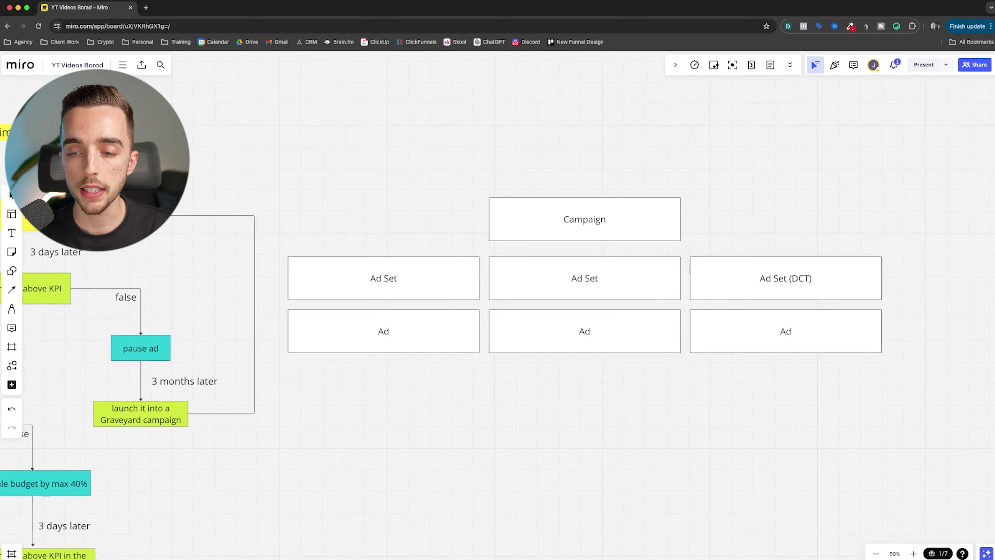
pyautogui.moveTo(855, 407); pyautogui.dragTo(384, 271)
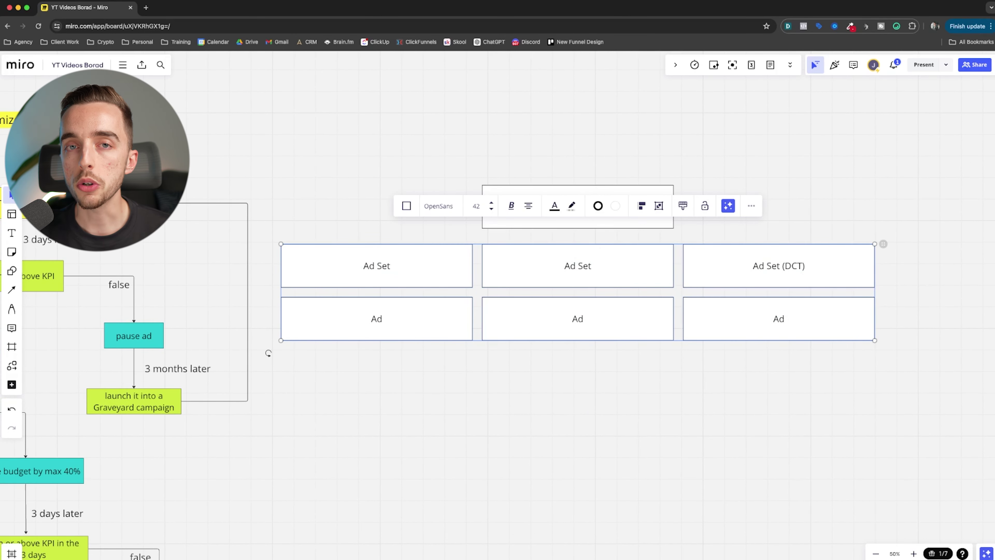
pyautogui.click(376, 219)
pyautogui.click(578, 207)
pyautogui.click(853, 399)
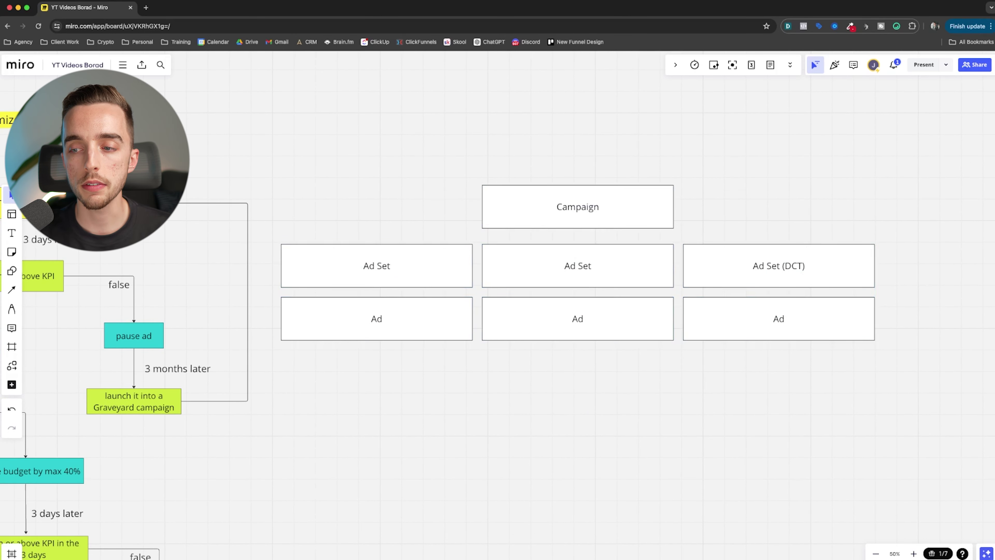
pyautogui.moveTo(853, 399); pyautogui.dragTo(321, 238)
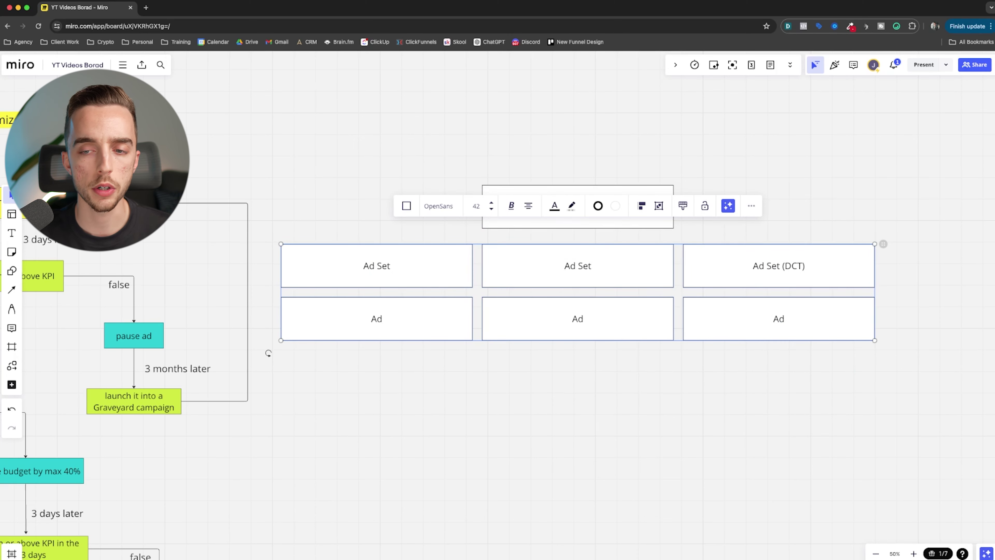
pyautogui.click(268, 353)
pyautogui.click(578, 206)
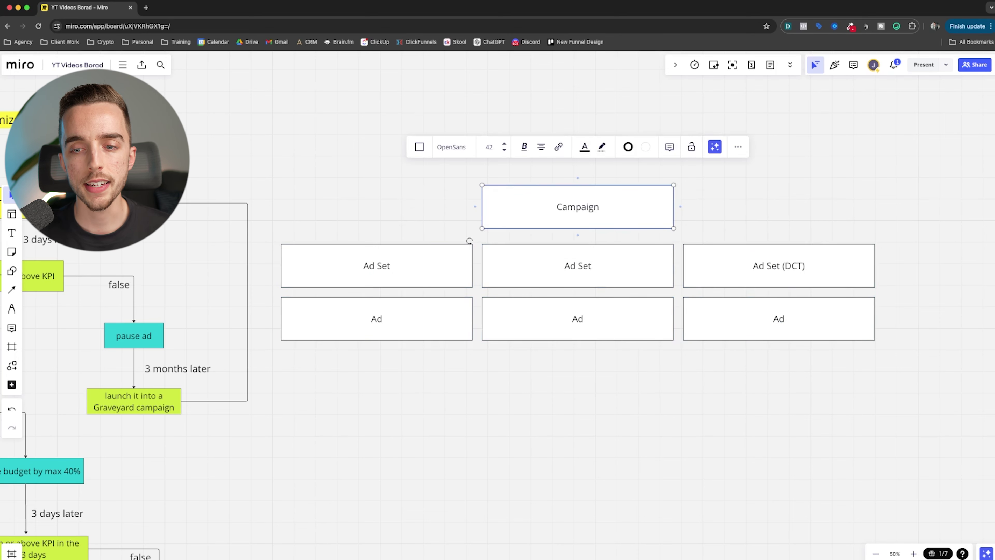
pyautogui.moveTo(470, 240); pyautogui.dragTo(268, 300)
pyautogui.click(578, 266)
pyautogui.click(779, 266)
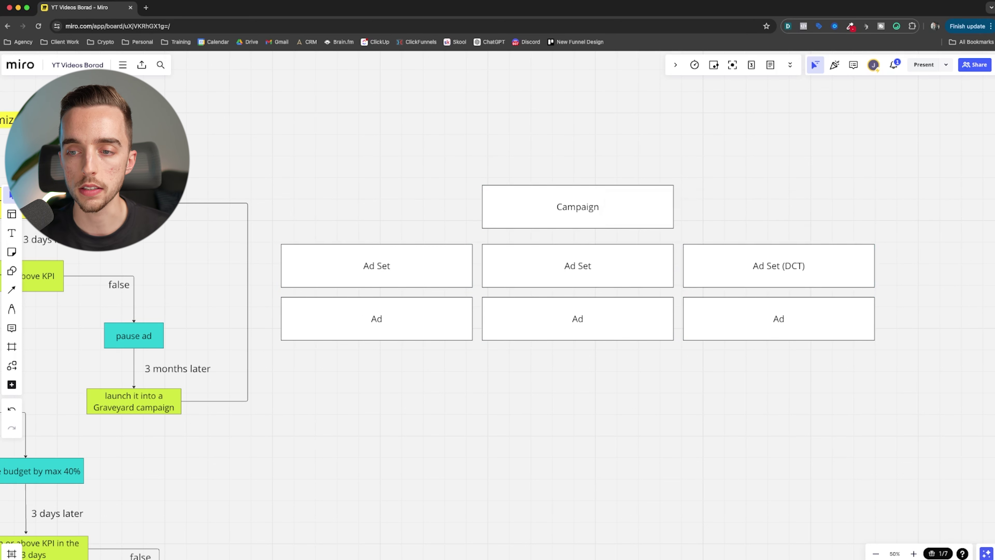
pyautogui.click(578, 207)
pyautogui.press('Escape')
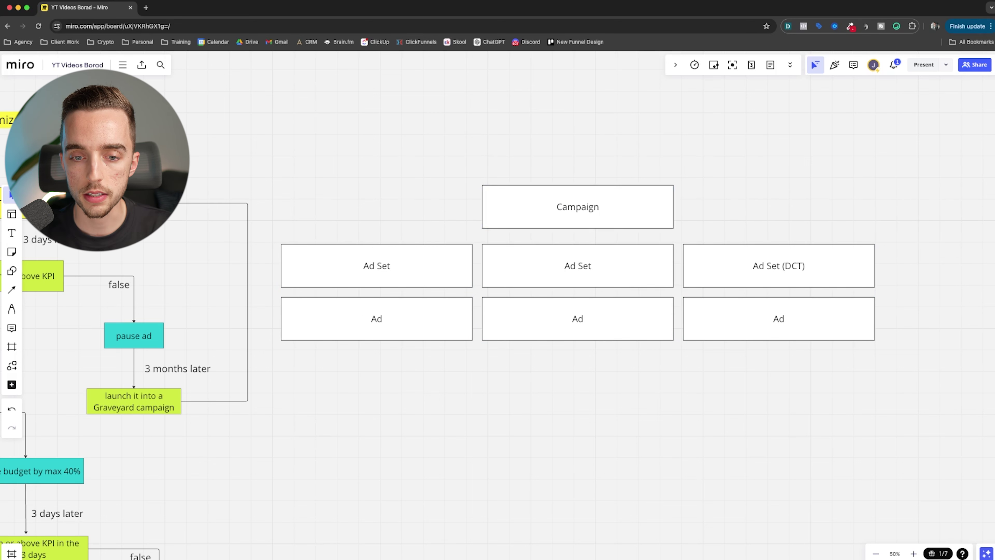
# Examine the flowchart's Graveyard campaign box and the "duplicate to scaling campaign" box
pyautogui.hscroll(-7, 578, 306)
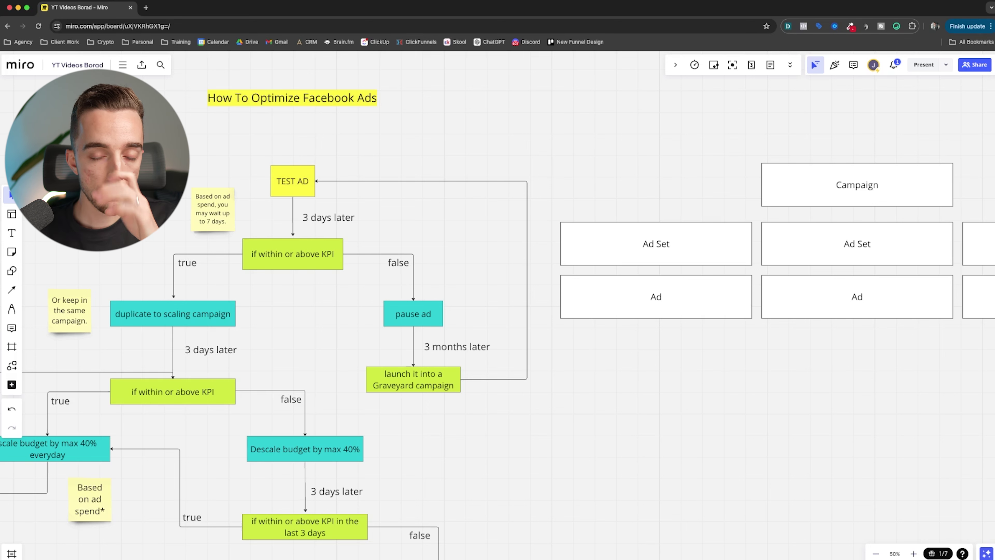
pyautogui.click(413, 379)
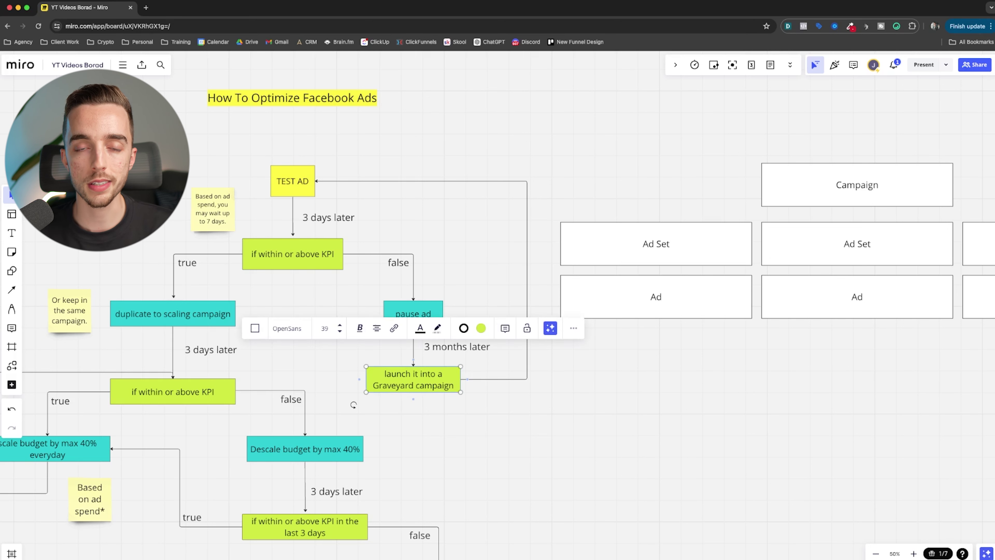
pyautogui.press('Escape')
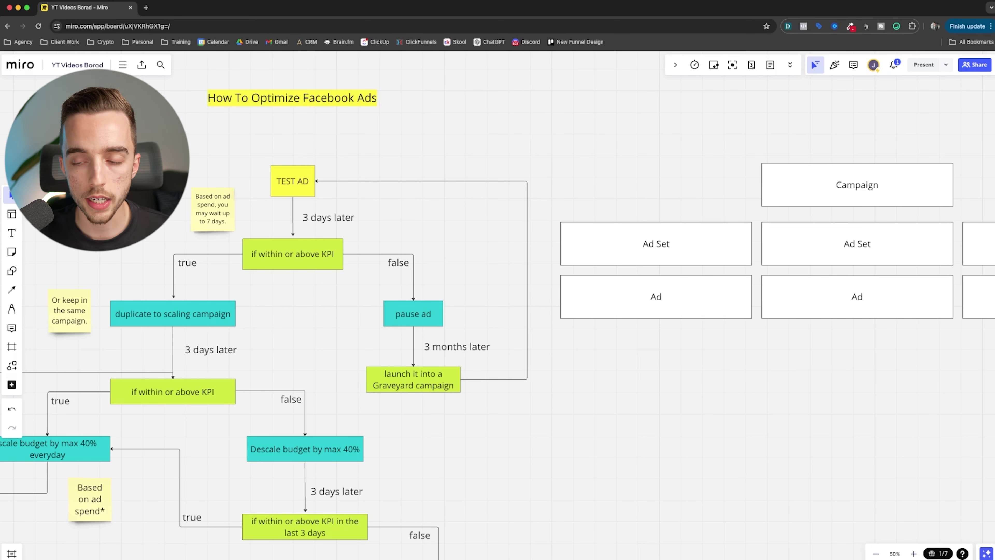
pyautogui.hscroll(-2, 498, 305)
pyautogui.scroll(-1, 498, 306)
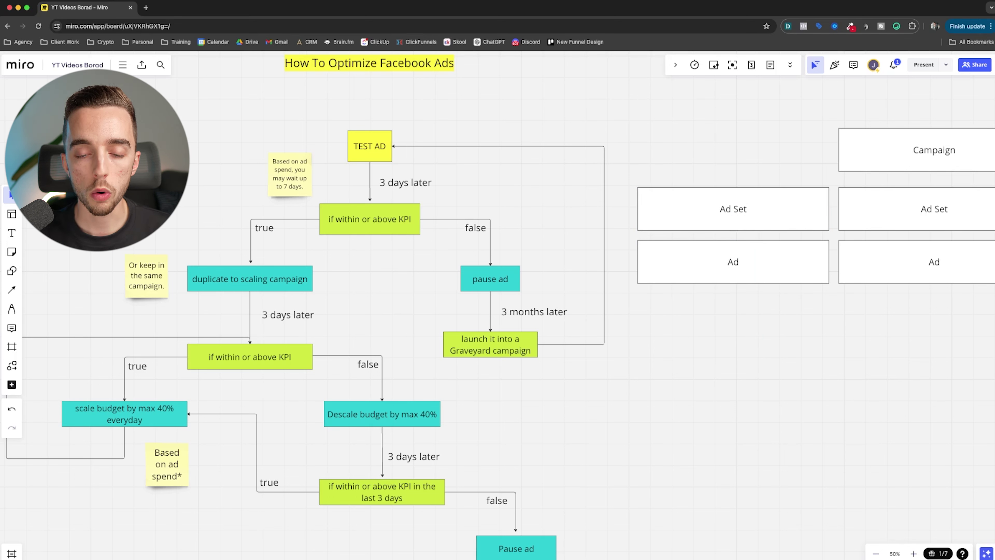
pyautogui.click(250, 278)
pyautogui.click(345, 290)
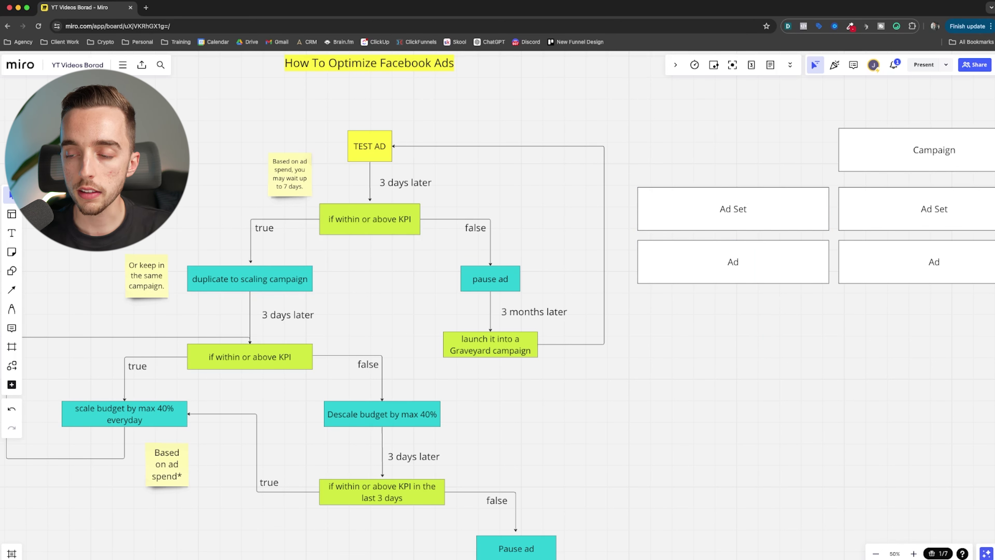
# Review the whole campaign structure diagram again, comparing it with the flowchart's false branch
pyautogui.hscroll(9, 497, 306)
pyautogui.scroll(1, 498, 306)
pyautogui.moveTo(863, 396); pyautogui.dragTo(278, 159)
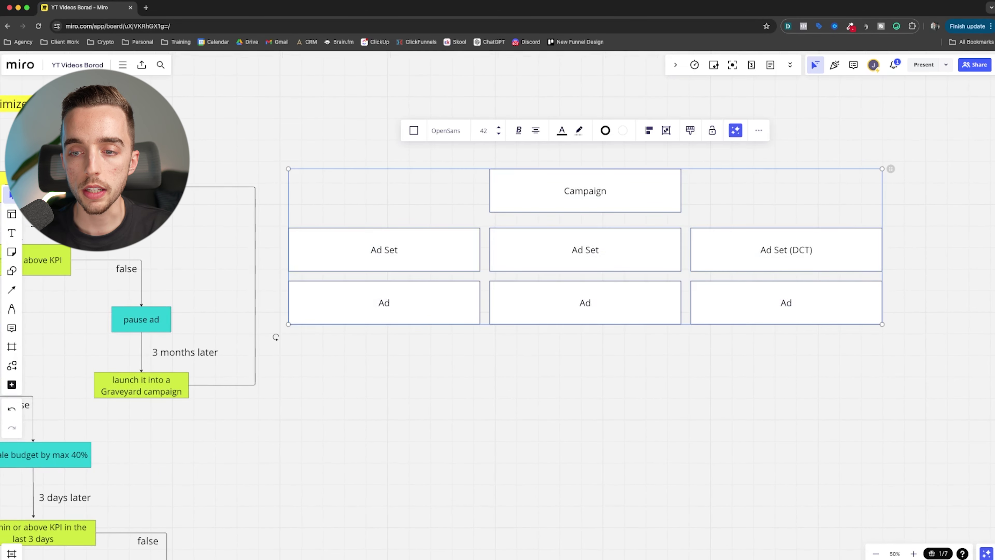
pyautogui.click(276, 156)
pyautogui.moveTo(838, 406); pyautogui.dragTo(340, 238)
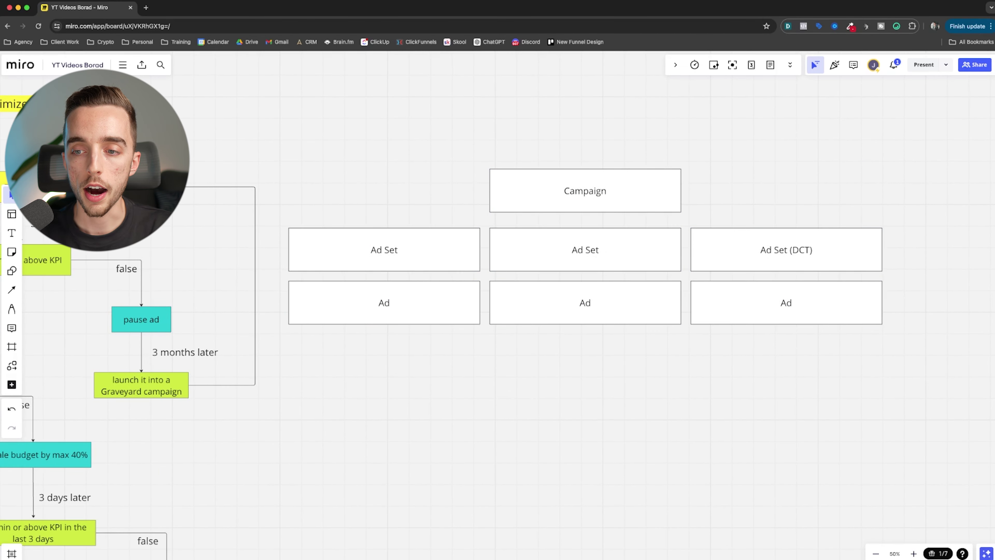
pyautogui.scroll(2, 497, 306)
pyautogui.hscroll(-1, 497, 305)
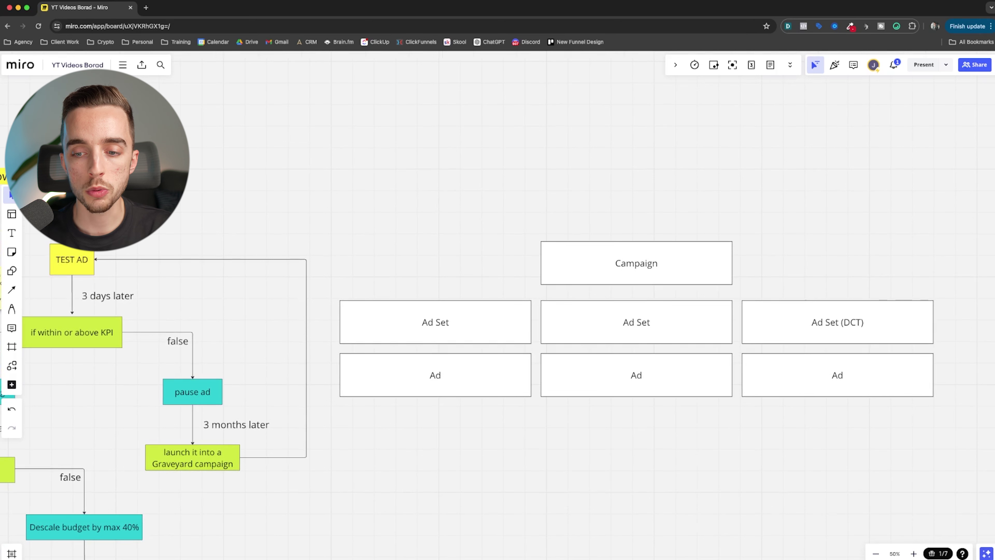
pyautogui.moveTo(392, 244); pyautogui.dragTo(443, 440)
pyautogui.click(445, 441)
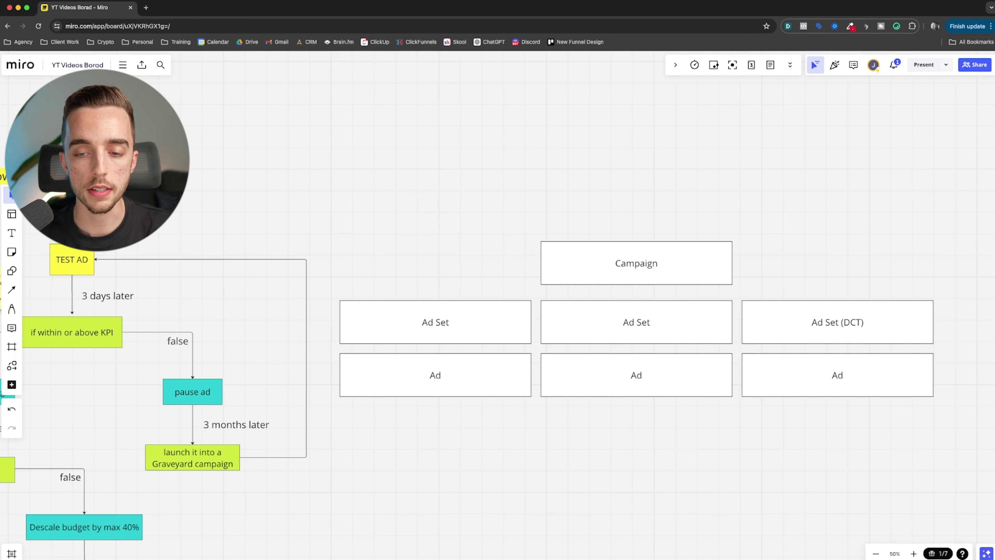
pyautogui.hscroll(-9, 498, 306)
pyautogui.hscroll(9, 497, 306)
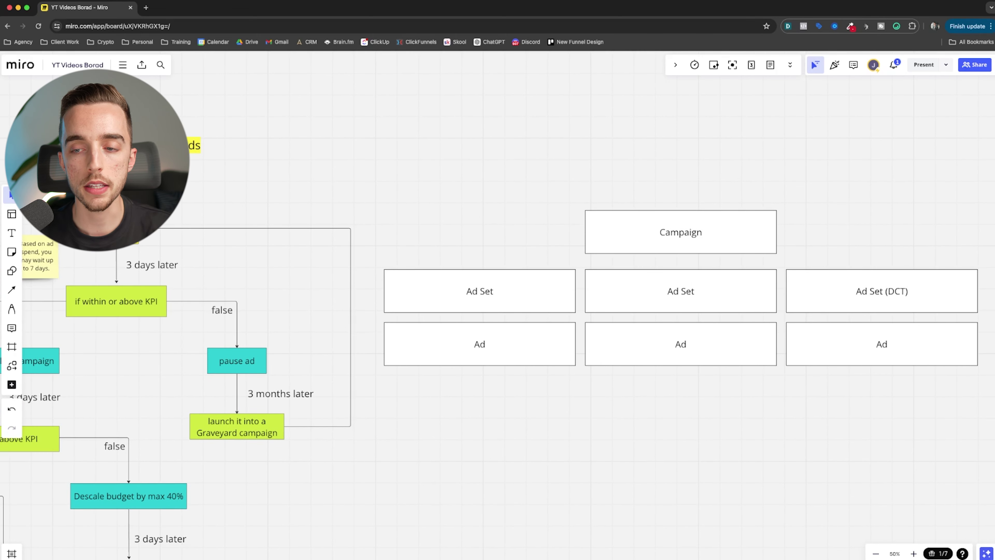
pyautogui.moveTo(389, 132); pyautogui.dragTo(380, 206)
pyautogui.press('Escape')
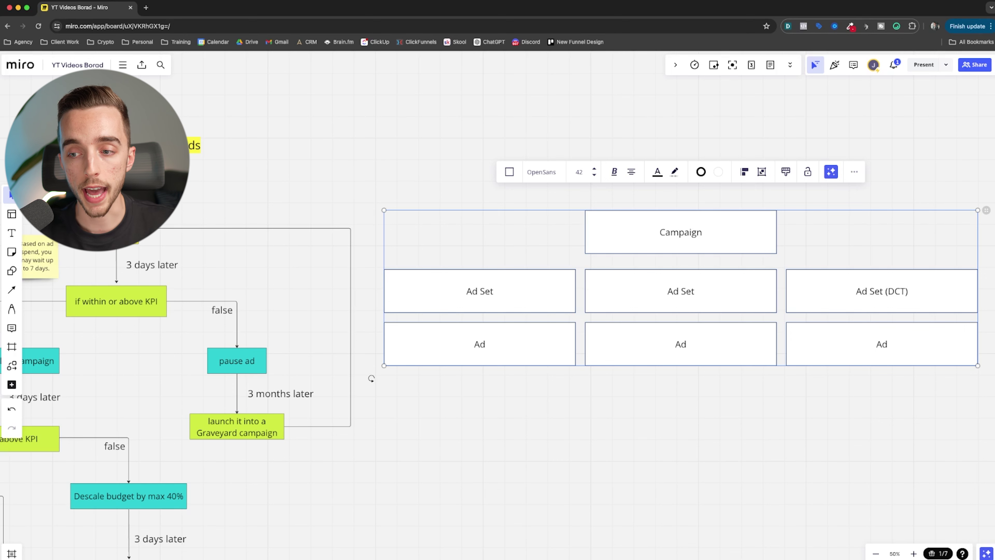
pyautogui.press('Escape')
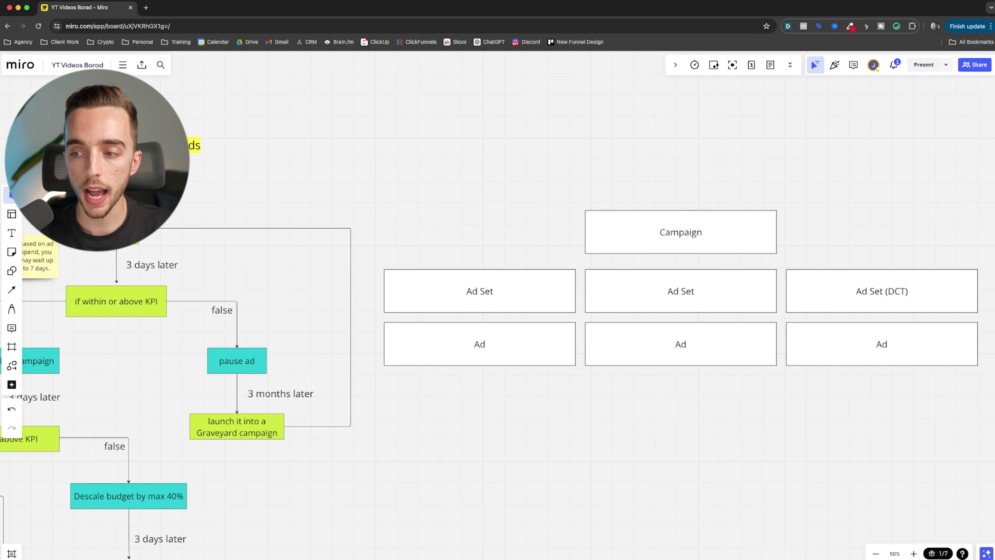
# Duplicate the "Ad Set (DCT)" box to its right in the same row and label the copy "MAIN"
pyautogui.hscroll(6, 646, 240)
pyautogui.scroll(-1, 646, 241)
pyautogui.click(646, 241)
pyautogui.hotkey('ctrl', 'd')
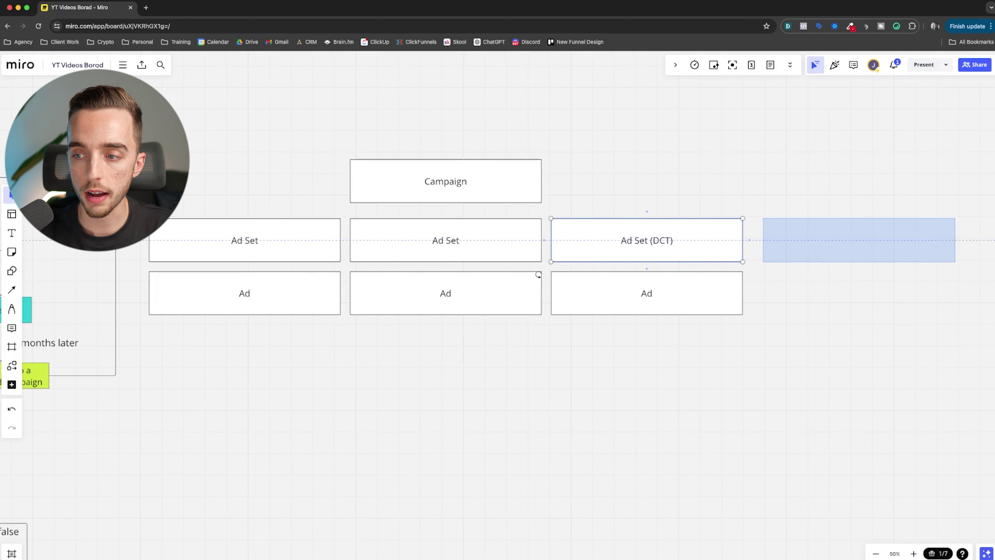
pyautogui.press('Return')
pyautogui.write('MAIN')
pyautogui.press('Escape')
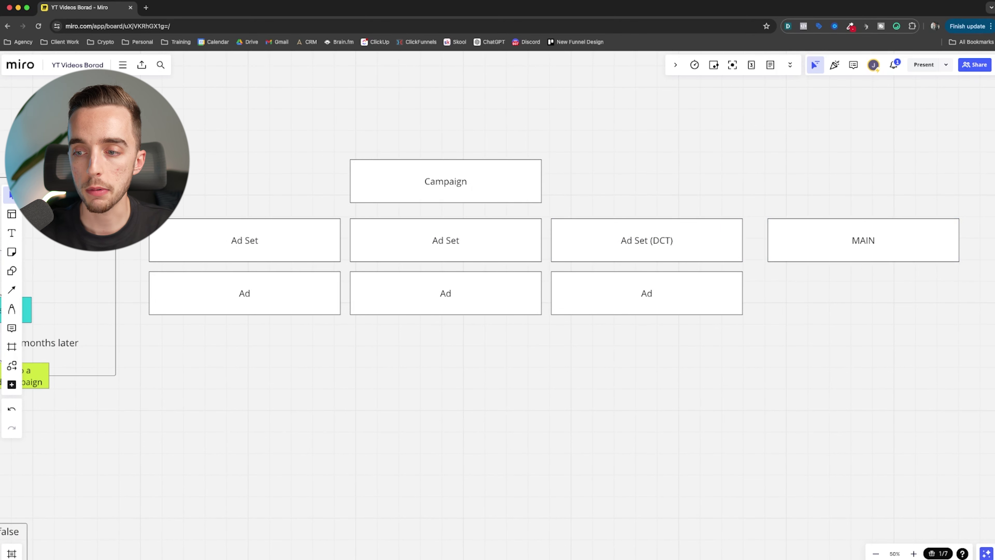
# Stack five copies of the "Ad" box in a column beneath the MAIN box
pyautogui.moveTo(646, 293); pyautogui.dragTo(875, 293)
pyautogui.hotkey('ctrl', 'd')
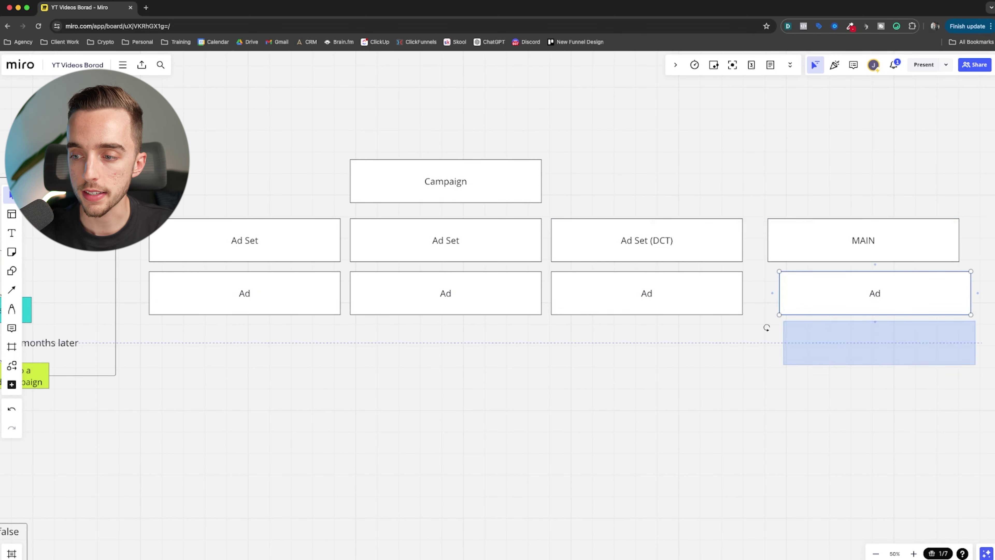
pyautogui.hotkey('ctrl', 'd')
pyautogui.hotkey('ctrl', 'd')
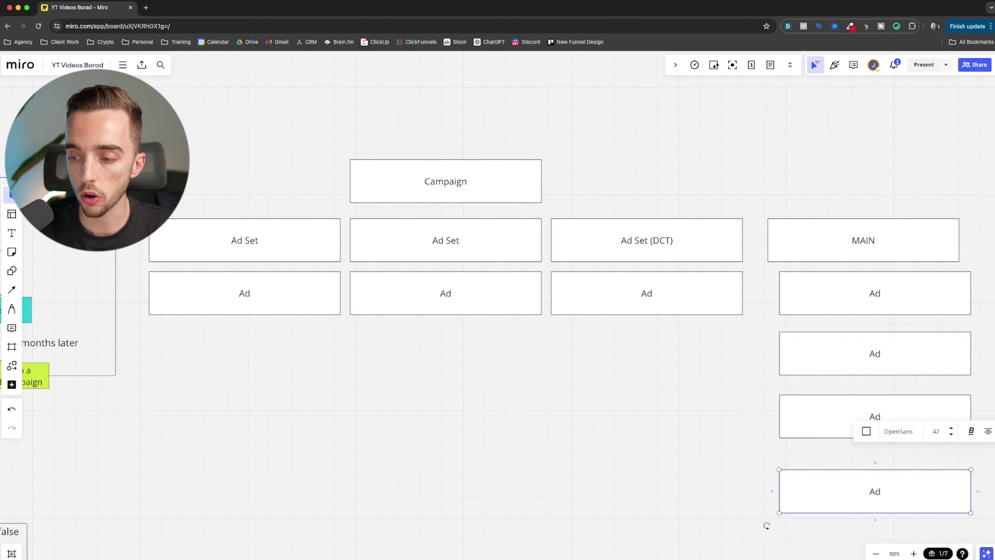
pyautogui.hotkey('ctrl', 'd')
# Move the MAIN box and its Ad boxes up so the column starts in the Campaign row
pyautogui.scroll(-2, 722, 542)
pyautogui.press('Escape')
pyautogui.moveTo(809, 529); pyautogui.dragTo(715, 192)
pyautogui.moveTo(683, 522); pyautogui.dragTo(684, 473)
# Relabel the MAIN box "MAIN - CAMPAIGN" and the first Ad box beneath it "Ad Set"
pyautogui.doubleClick(780, 179)
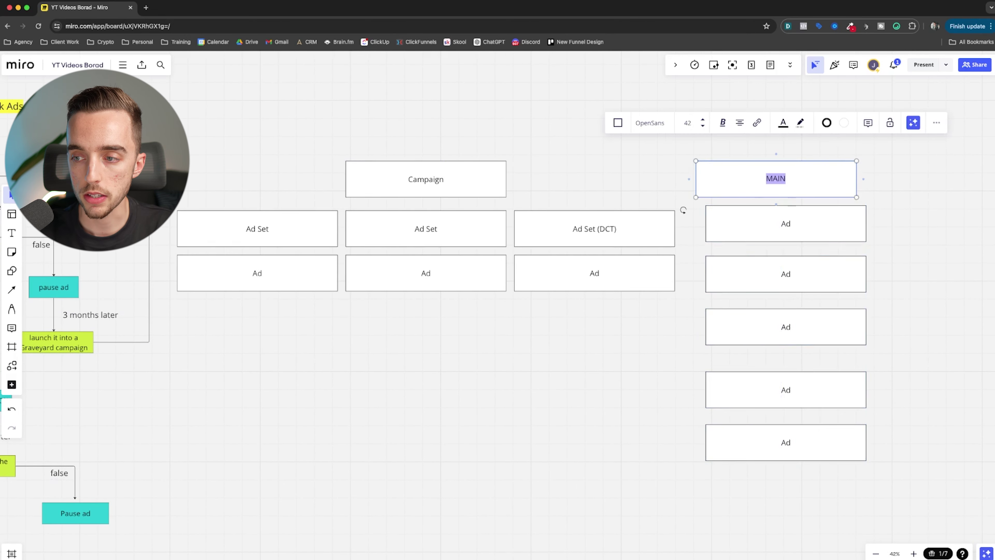
pyautogui.click(787, 179)
pyautogui.write('- CAMPAIGN')
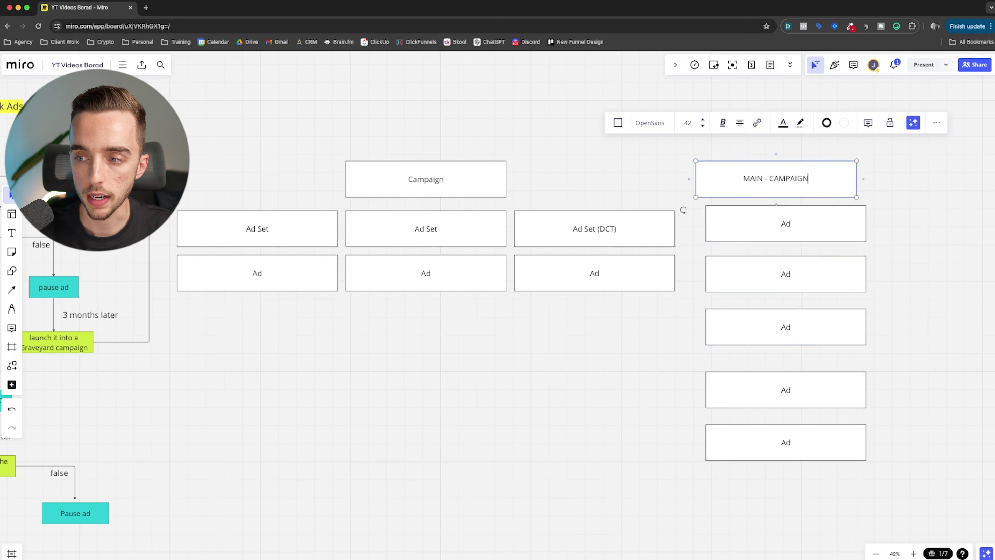
pyautogui.press('Escape')
pyautogui.doubleClick(786, 224)
pyautogui.write('Set')
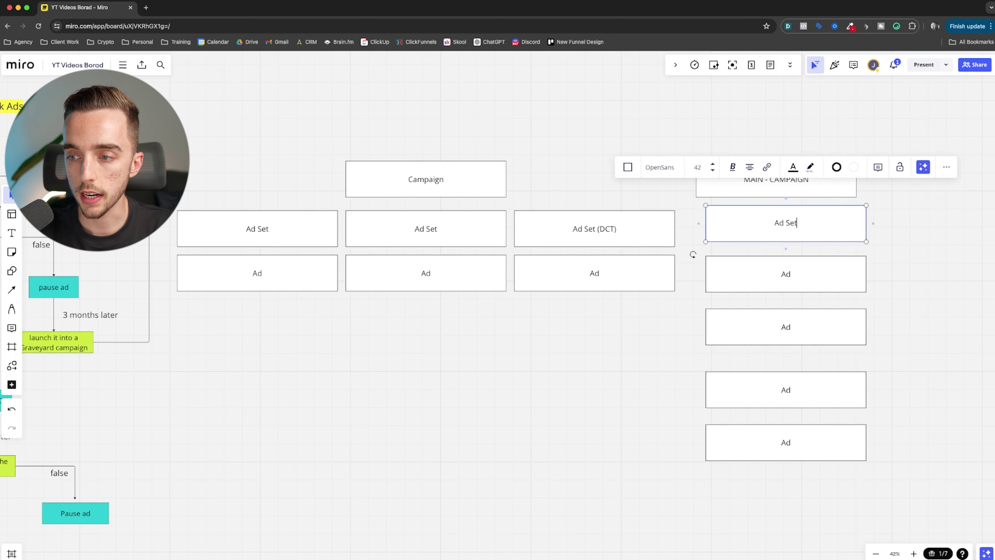
# Align the Ad Set box and the Ad boxes with the "MAIN - CAMPAIGN" box above them
pyautogui.moveTo(798, 524); pyautogui.dragTo(735, 278)
pyautogui.click(797, 491)
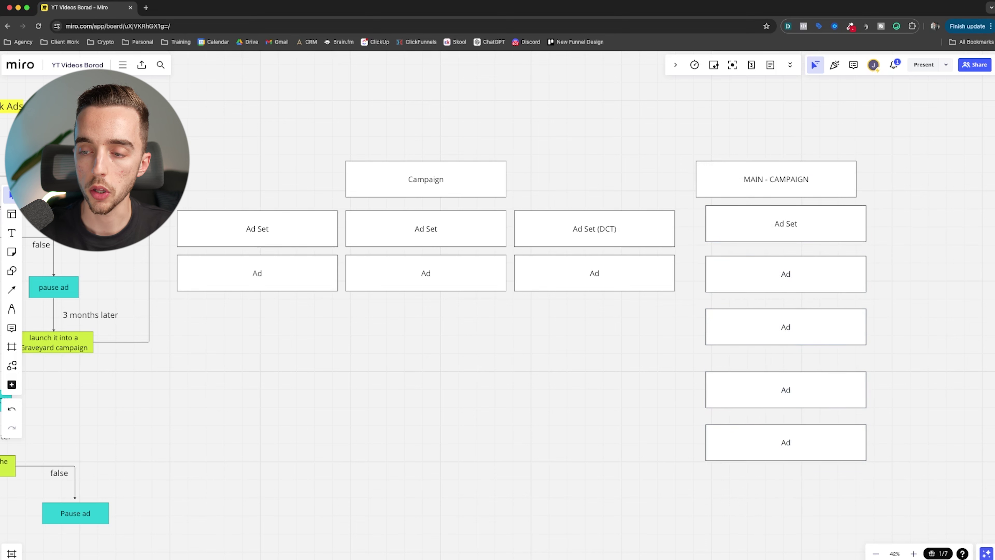
pyautogui.moveTo(797, 491); pyautogui.dragTo(728, 191)
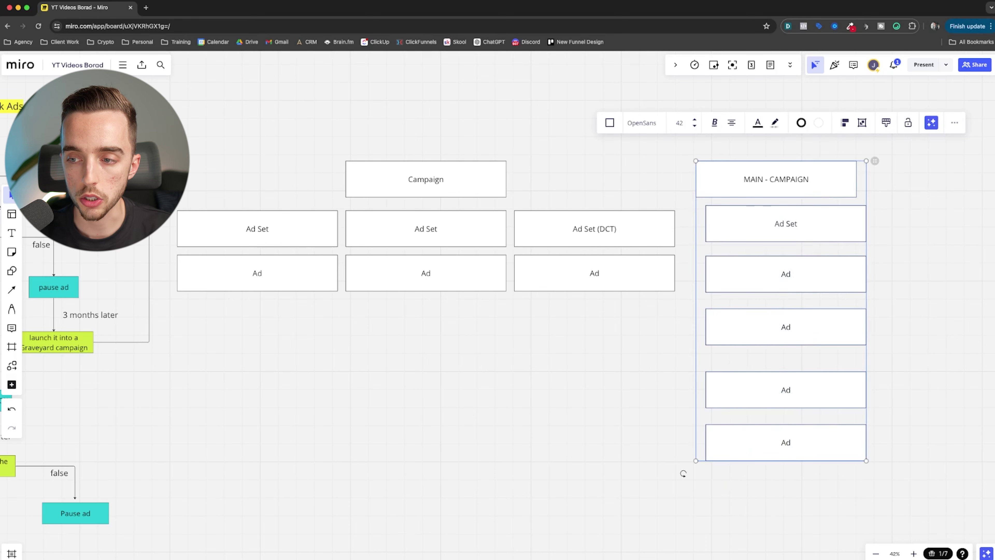
pyautogui.keyDown('shift'); pyautogui.click(729, 191); pyautogui.keyUp('shift')
pyautogui.moveTo(744, 227); pyautogui.dragTo(735, 227)
pyautogui.click(744, 301)
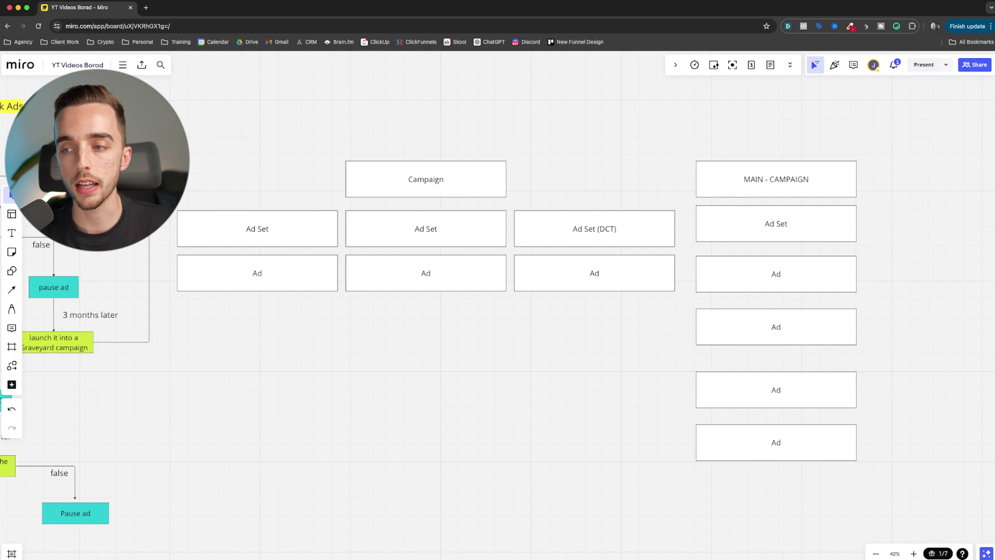
# Delete the entire "MAIN - CAMPAIGN" column with its Ad Set and Ad boxes
pyautogui.moveTo(737, 130); pyautogui.dragTo(795, 455)
pyautogui.press('BackSpace')
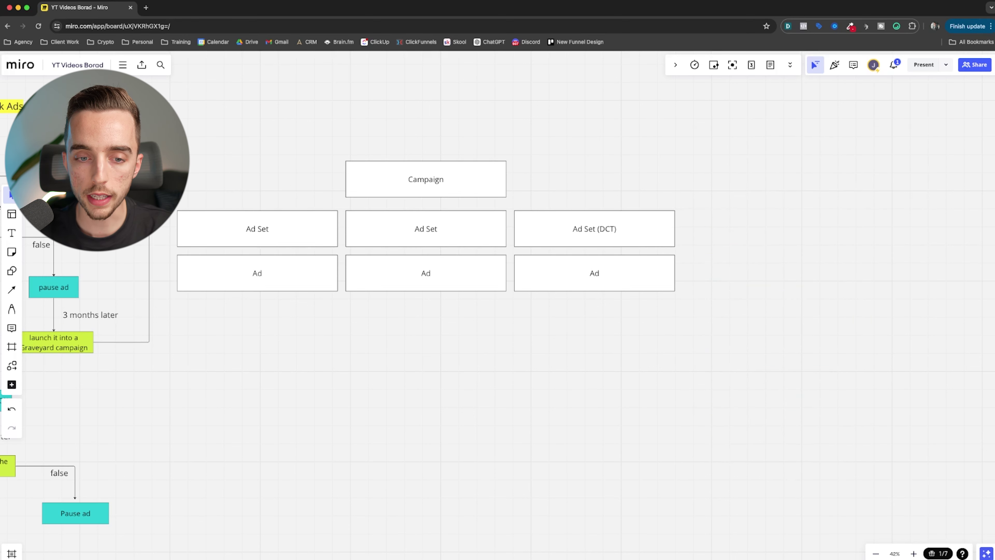
# Compare the optimization flowchart with the Ad Set and Ad rows of the campaign structure diagram
pyautogui.hscroll(-2, 587, 313)
pyautogui.hscroll(-10, 498, 306)
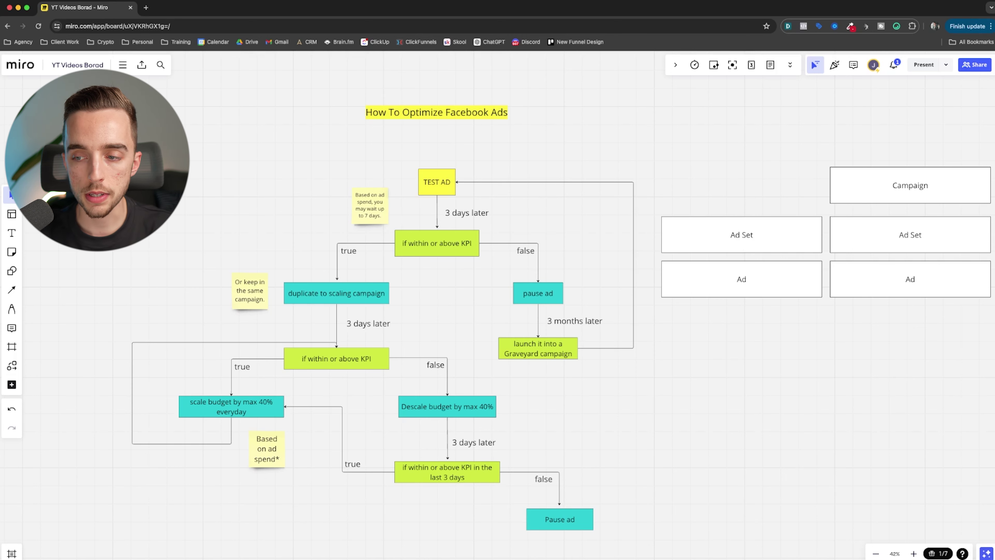
pyautogui.hscroll(4, 575, 372)
pyautogui.moveTo(575, 371); pyautogui.dragTo(893, 241)
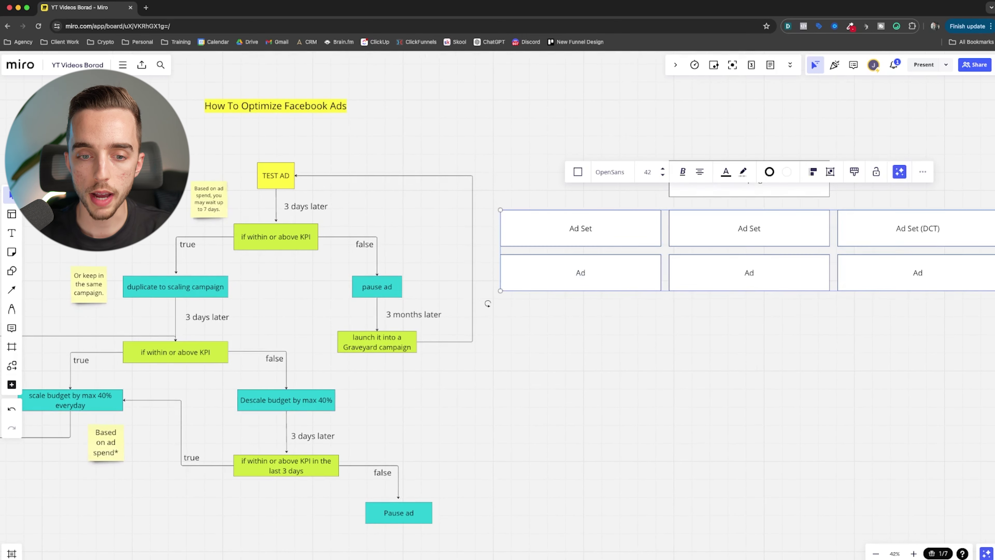
pyautogui.click(487, 303)
pyautogui.hscroll(-3, 487, 303)
pyautogui.scroll(-2, 487, 303)
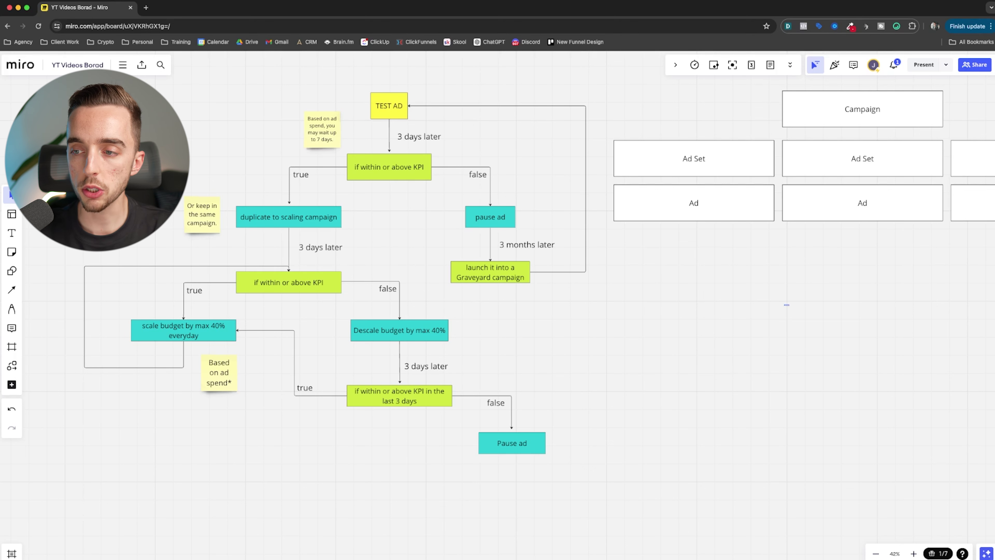
# Examine the complete campaign structure: the Campaign box with its three Ad Set and Ad columns
pyautogui.hscroll(3, 877, 342)
pyautogui.scroll(1, 877, 342)
pyautogui.moveTo(876, 342); pyautogui.dragTo(615, 284)
pyautogui.click(530, 167)
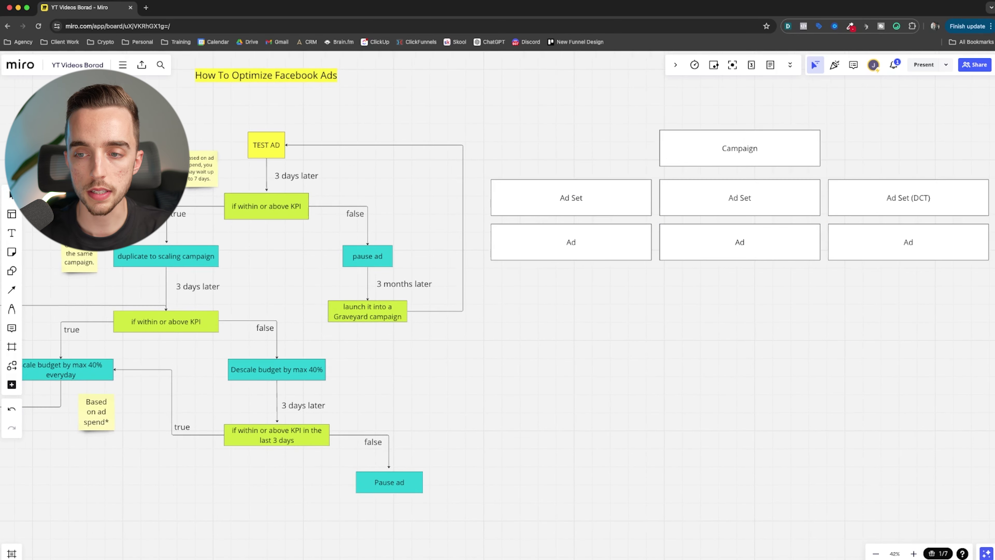
pyautogui.moveTo(516, 85); pyautogui.dragTo(942, 291)
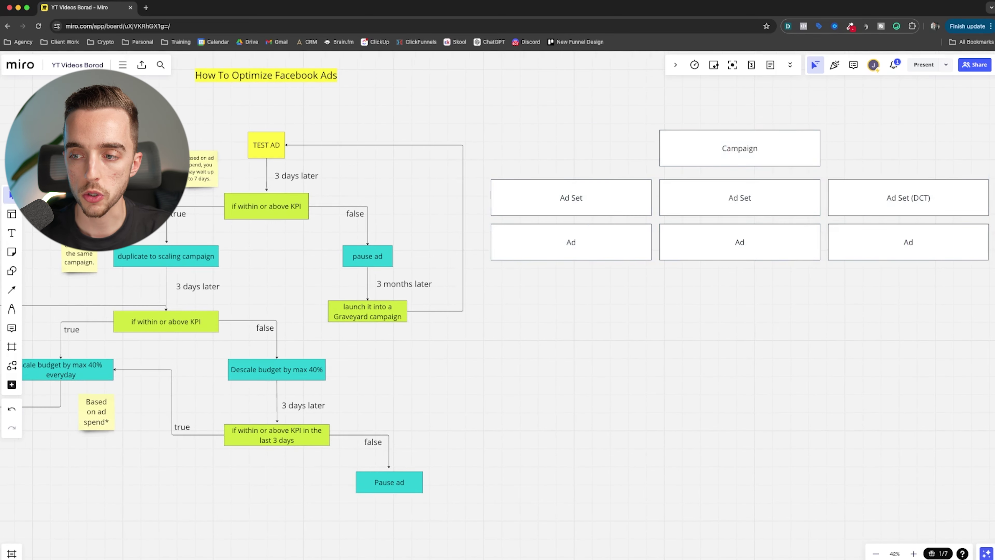
pyautogui.moveTo(511, 87); pyautogui.dragTo(956, 300)
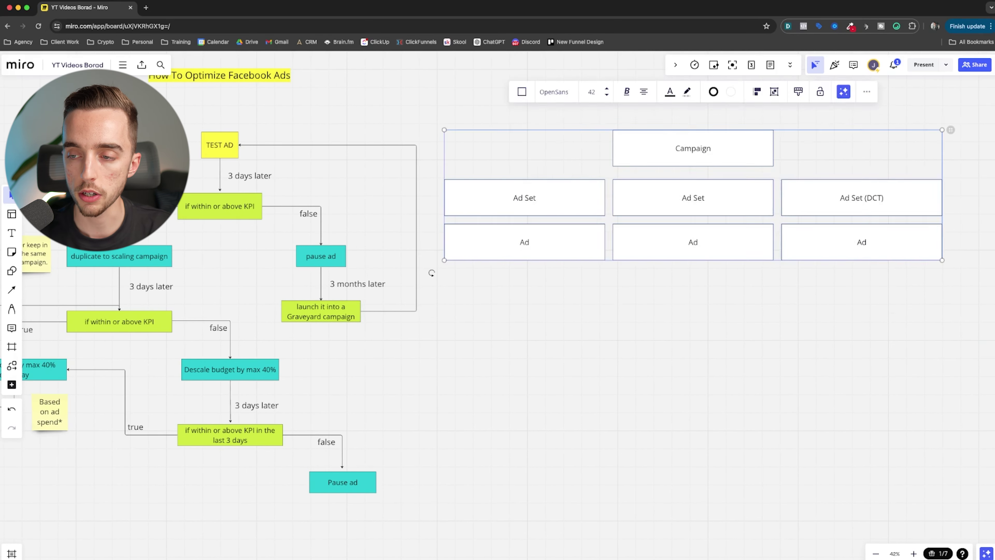
pyautogui.hscroll(1, 956, 300)
pyautogui.scroll(1, 956, 301)
pyautogui.click(956, 300)
pyautogui.moveTo(452, 112); pyautogui.dragTo(911, 316)
pyautogui.click(911, 316)
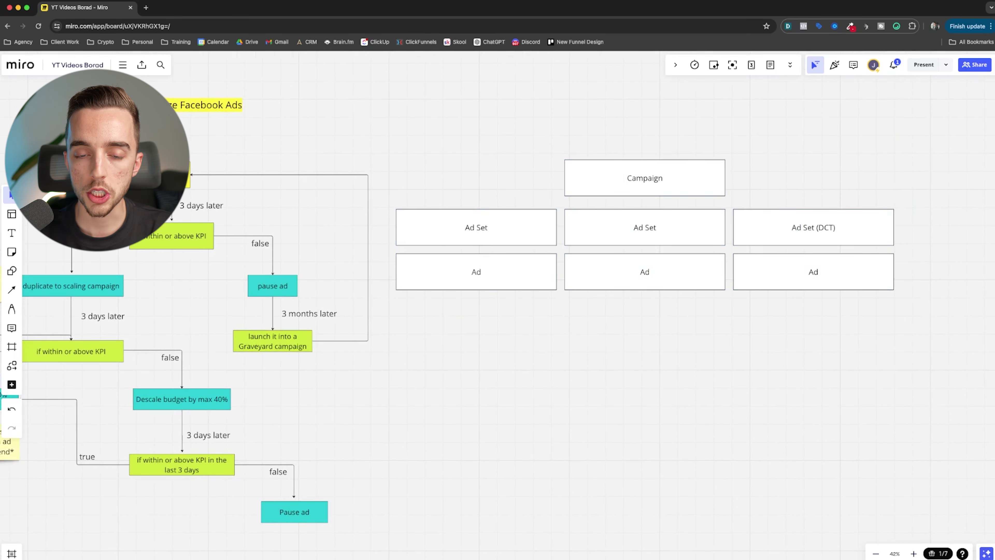
pyautogui.moveTo(807, 157); pyautogui.dragTo(384, 303)
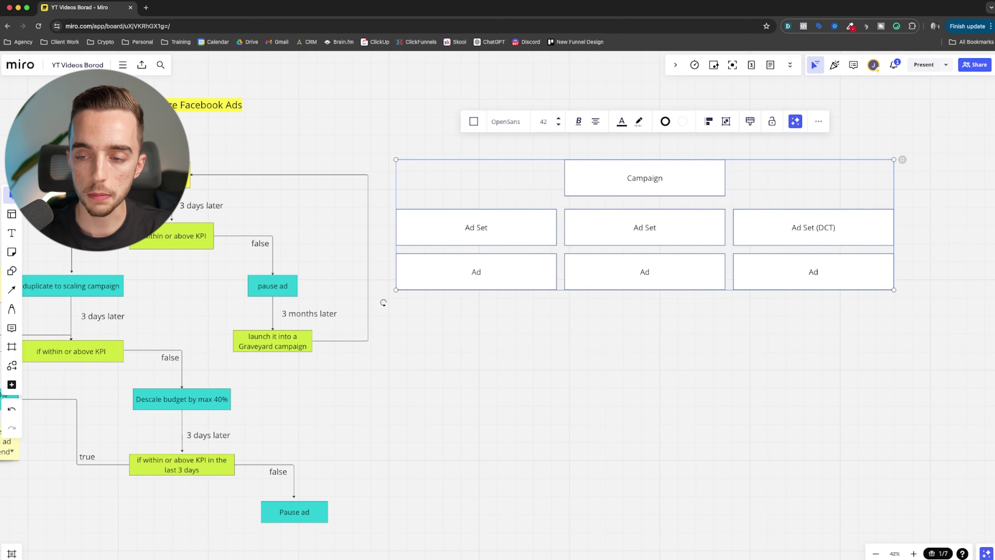
pyautogui.press('Escape')
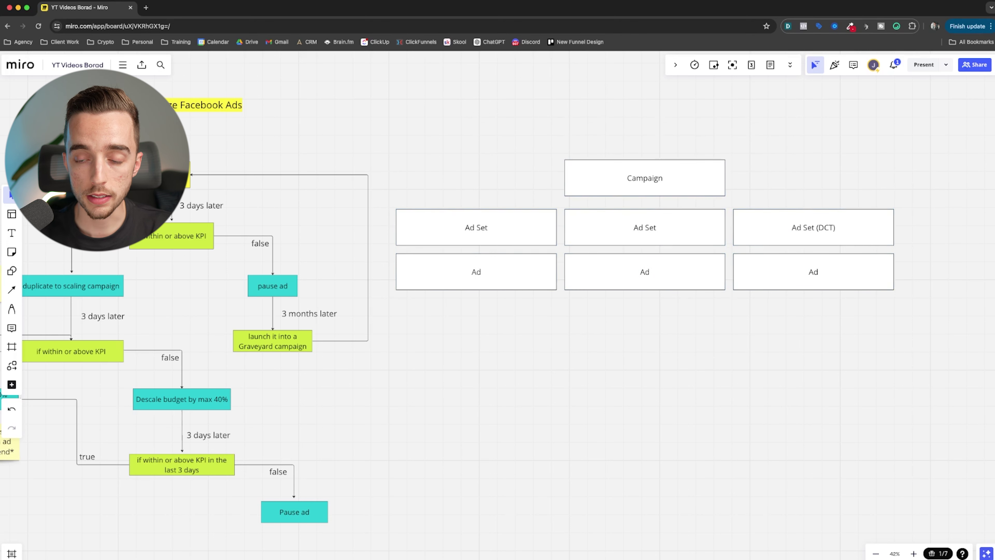
pyautogui.moveTo(387, 104); pyautogui.dragTo(985, 340)
pyautogui.moveTo(571, 356); pyautogui.dragTo(411, 189)
pyautogui.click(411, 189)
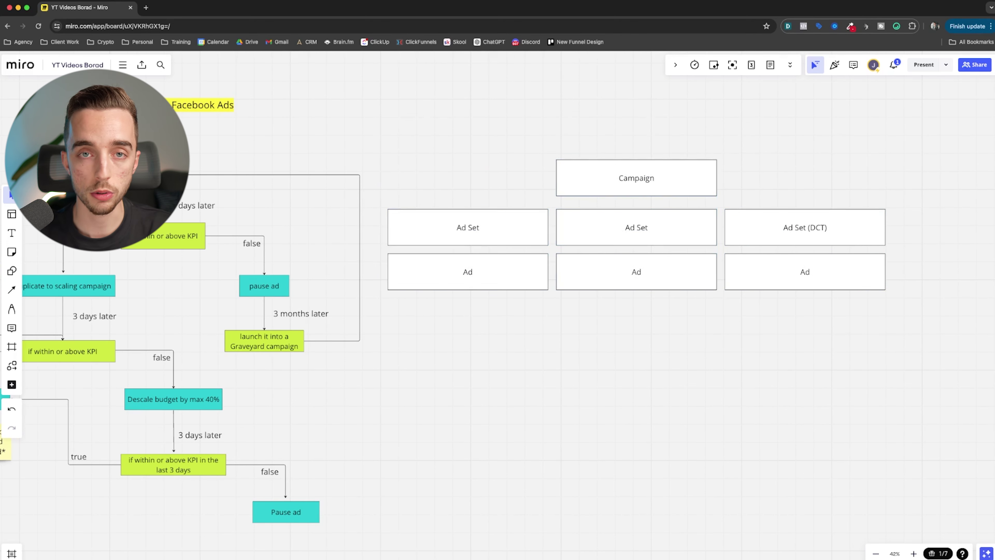
pyautogui.moveTo(434, 124); pyautogui.dragTo(885, 365)
pyautogui.click(884, 365)
# Examine the "scale budget by max 40% everyday" box in the flowchart
pyautogui.hscroll(-9, 498, 305)
pyautogui.scroll(-2, 497, 305)
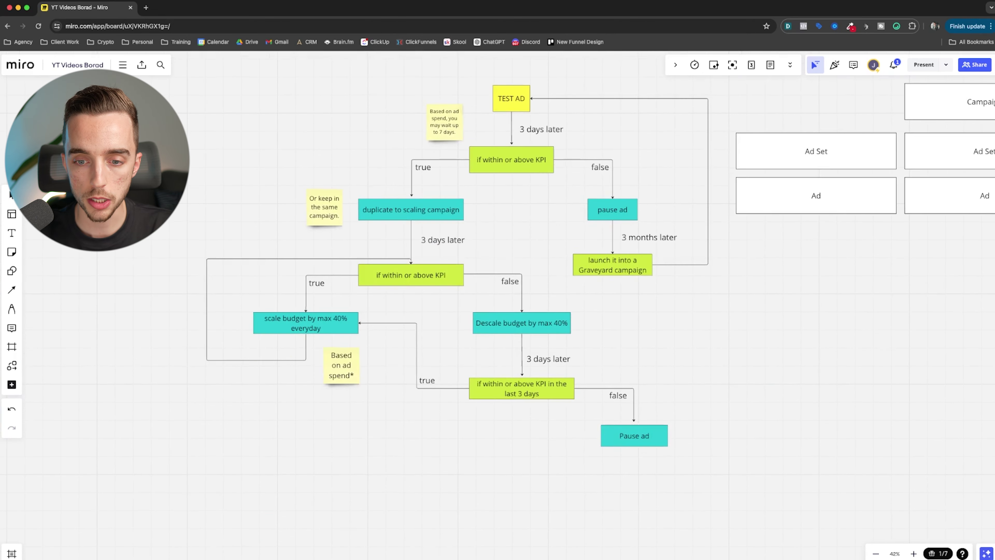
pyautogui.doubleClick(313, 326)
pyautogui.press('super+Tab')
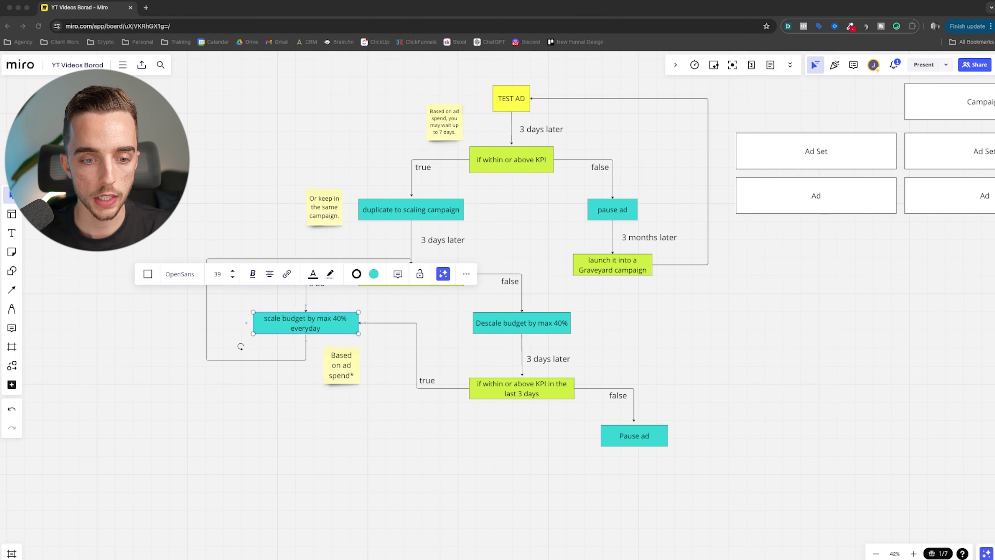
pyautogui.press('super+Tab')
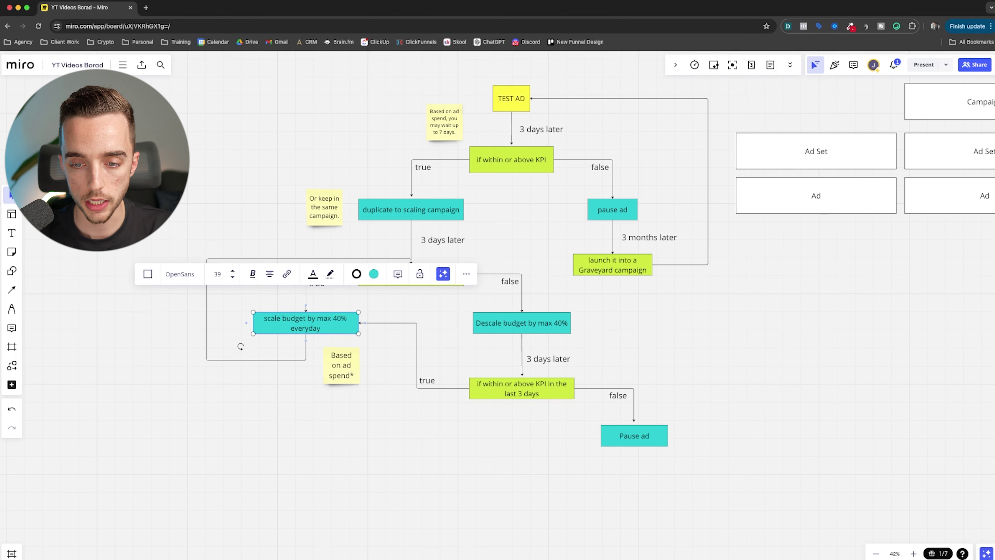
pyautogui.click(240, 346)
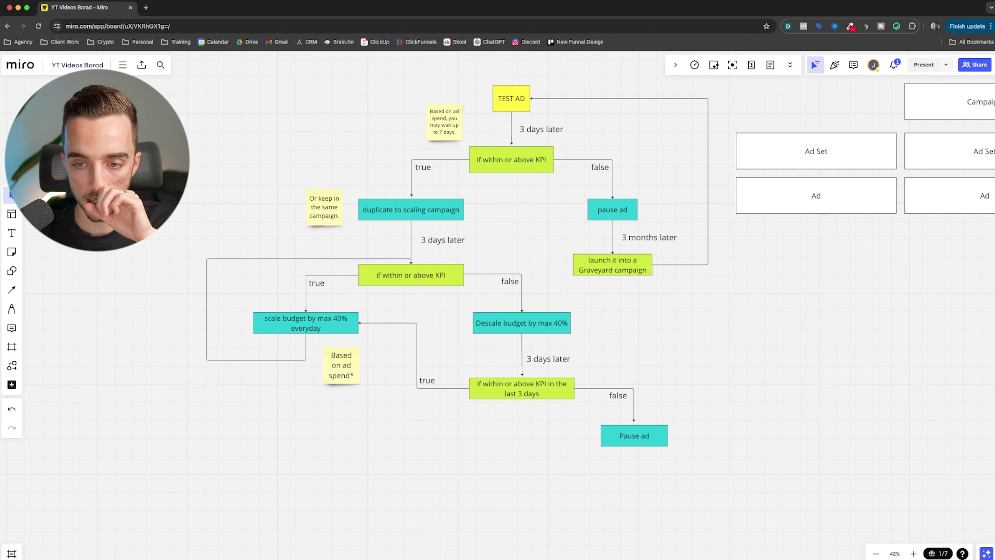
# Review the Campaign, Ad Set and Ad boxes once more against the flowchart's scaling and pausing branches
pyautogui.hscroll(10, 497, 262)
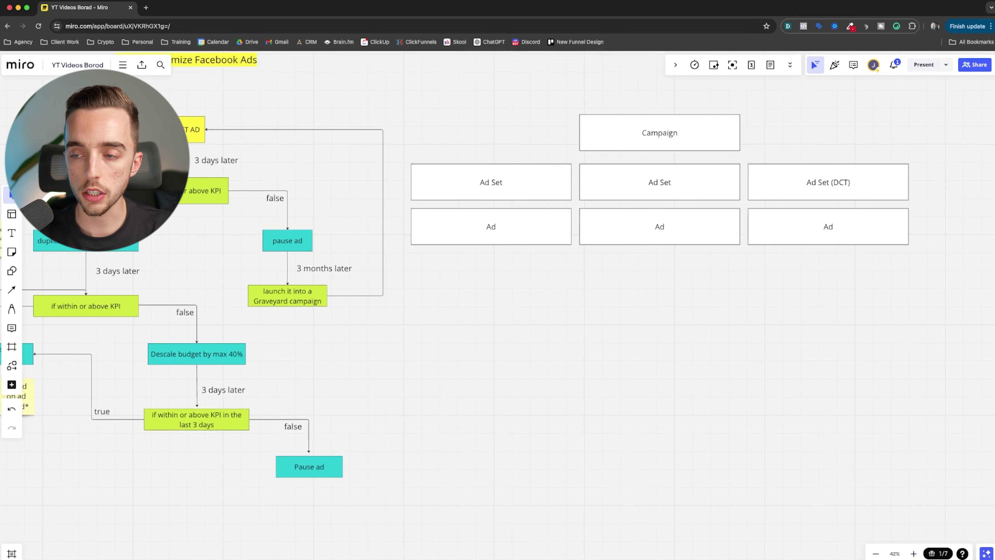
pyautogui.hscroll(5, 497, 275)
pyautogui.scroll(2, 498, 274)
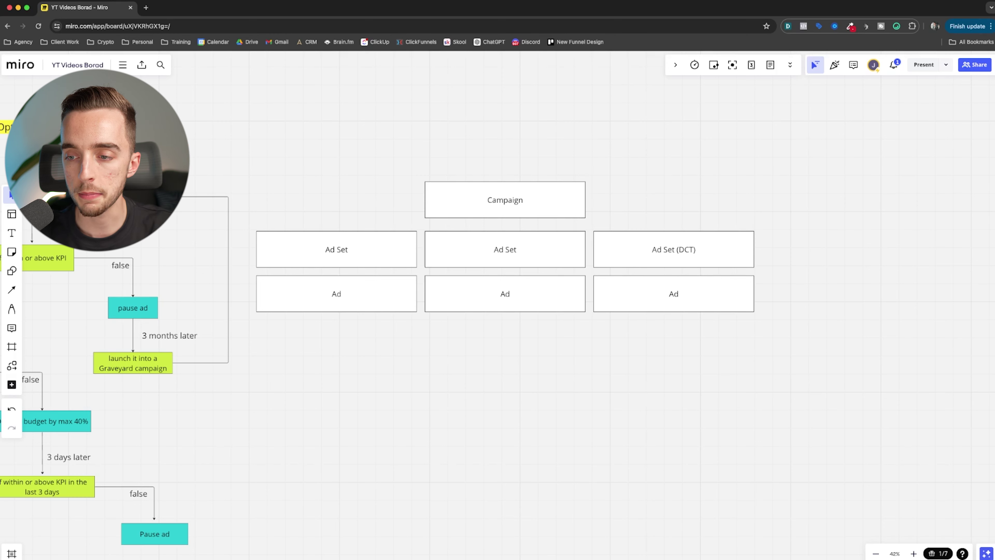
pyautogui.hscroll(-8, 498, 274)
pyautogui.scroll(-2, 498, 275)
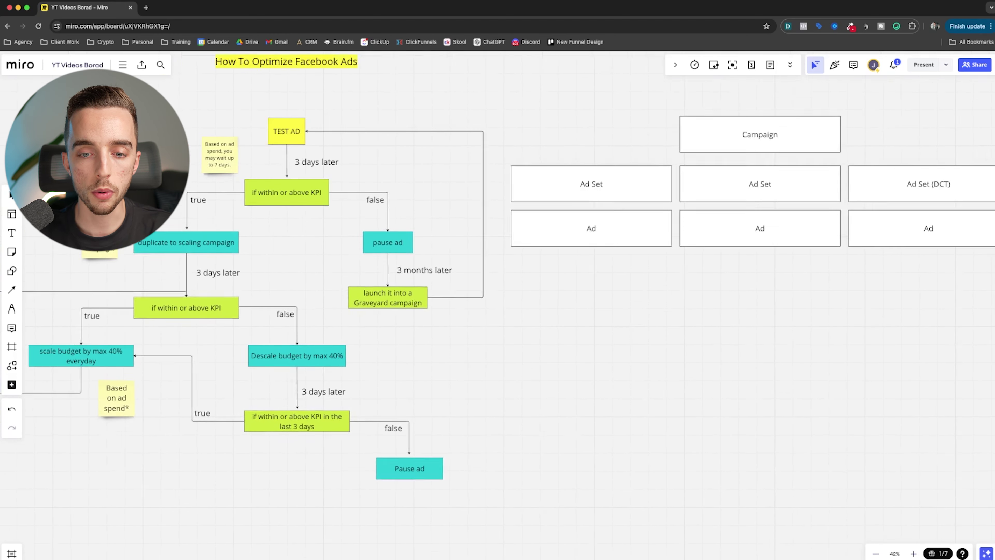
pyautogui.moveTo(586, 110); pyautogui.dragTo(973, 281)
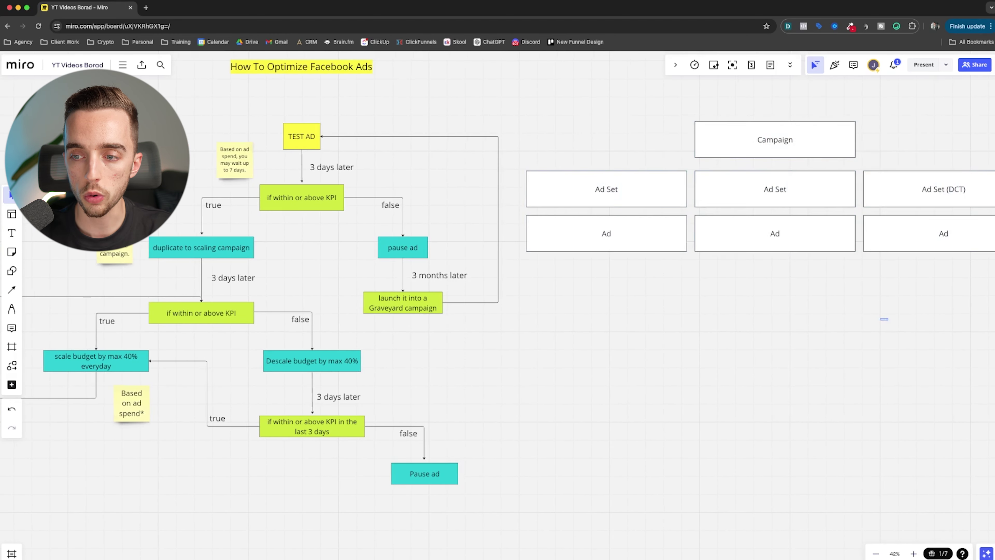
pyautogui.moveTo(884, 319); pyautogui.dragTo(772, 319)
pyautogui.hscroll(5, 497, 274)
pyautogui.scroll(1, 498, 274)
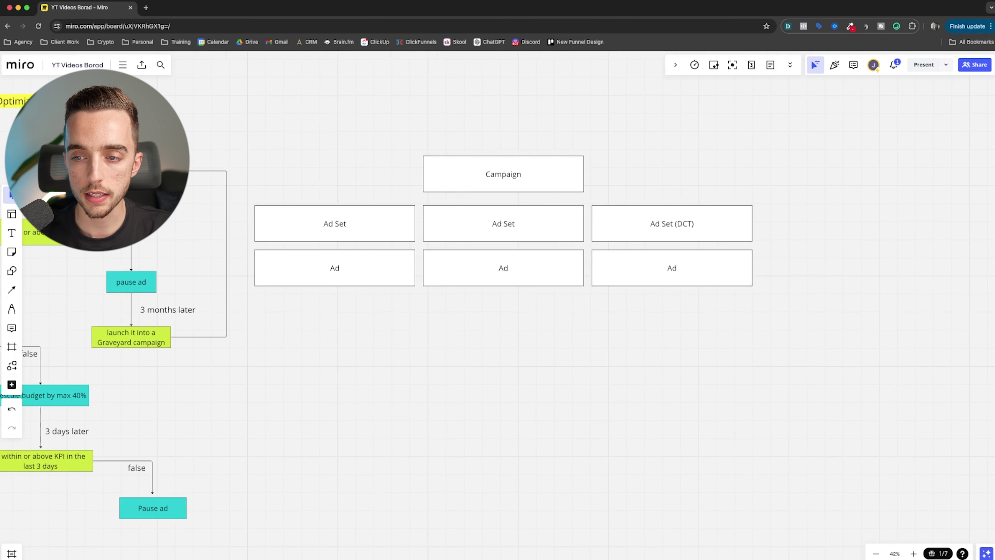
pyautogui.moveTo(293, 149); pyautogui.dragTo(662, 289)
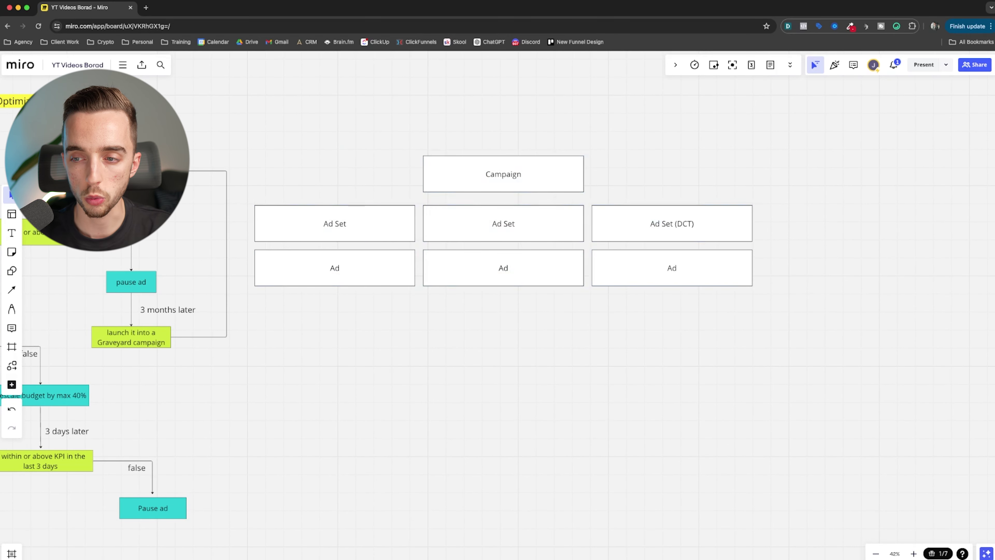
# Duplicate the Campaign box to the right of the existing structure, keeping the copy in the same row
pyautogui.moveTo(504, 174); pyautogui.dragTo(860, 174)
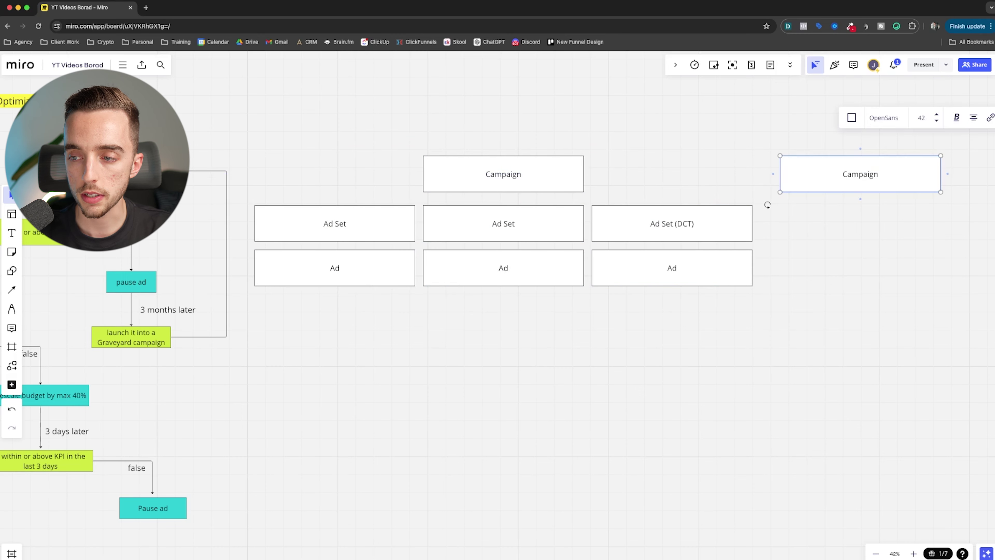
pyautogui.click(860, 259)
pyautogui.moveTo(860, 258); pyautogui.dragTo(690, 236)
pyautogui.moveTo(690, 151); pyautogui.dragTo(703, 151)
# Duplicate the "Ad Set (DCT)" box, label the copy "MAIN" and place it directly beneath the second Campaign box
pyautogui.moveTo(501, 201); pyautogui.dragTo(695, 201)
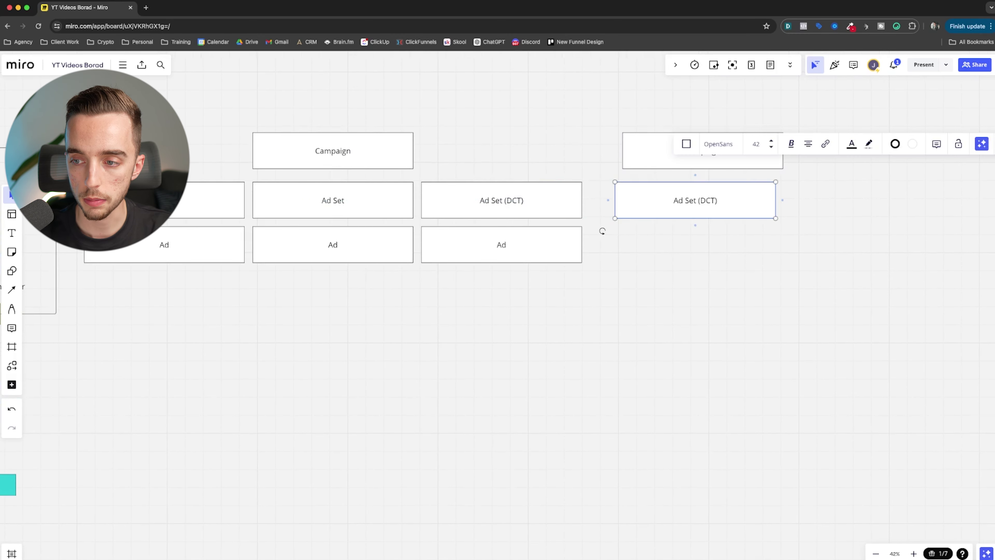
pyautogui.press('super+a')
pyautogui.doubleClick(690, 204)
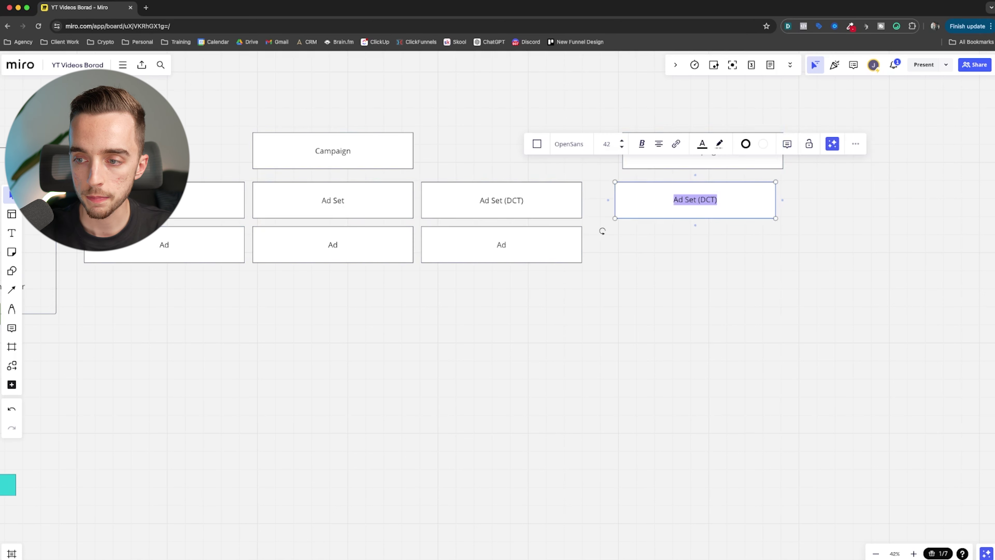
pyautogui.write('MAIN')
pyautogui.moveTo(690, 204); pyautogui.dragTo(697, 196)
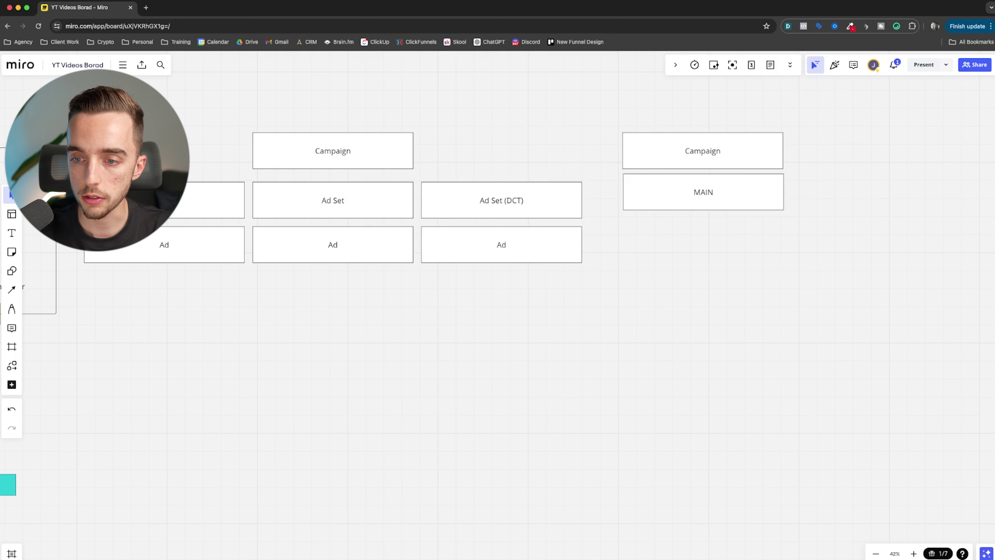
# Stack four copies of the "Ad" box in a column beneath the MAIN ad set
pyautogui.moveTo(501, 244); pyautogui.dragTo(703, 245)
pyautogui.moveTo(703, 244); pyautogui.dragTo(703, 446)
pyautogui.click(548, 345)
pyautogui.hscroll(-2, 548, 344)
pyautogui.scroll(1, 549, 345)
pyautogui.scroll(-1, 549, 345)
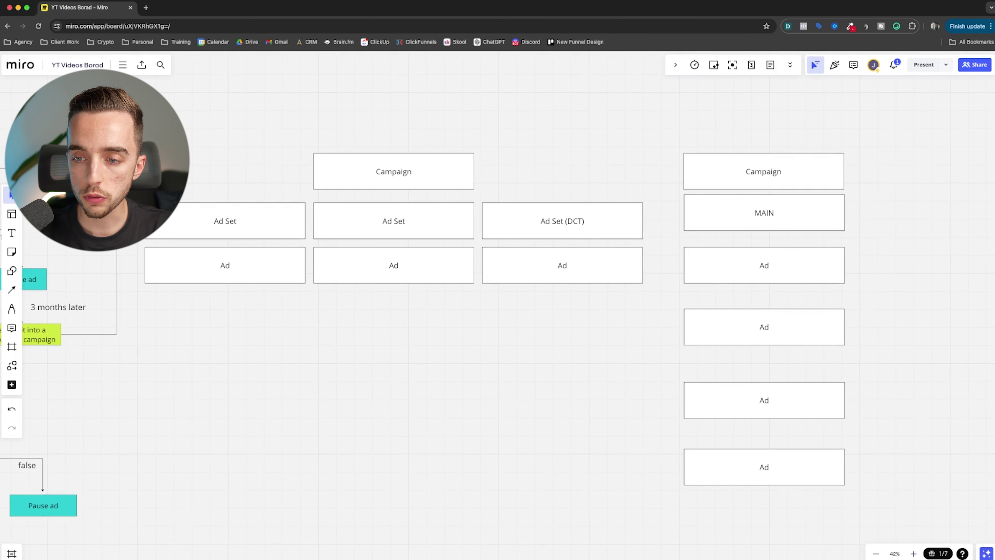
# Compare the Ad Set (DCT) column with the second Campaign box and its MAIN ad set
pyautogui.moveTo(534, 166); pyautogui.dragTo(584, 318)
pyautogui.moveTo(765, 129); pyautogui.dragTo(826, 229)
pyautogui.moveTo(683, 120); pyautogui.dragTo(804, 233)
pyautogui.press('Escape')
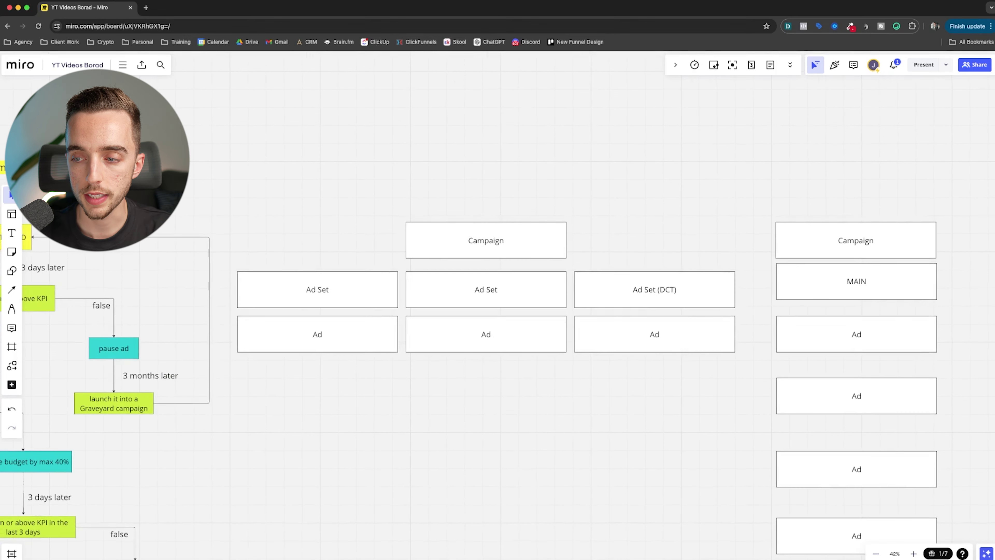
# Move the "Based on ad spend*" sticky note slightly upward, closer to the "scale budget by max 40% everyday" box
pyautogui.moveTo(828, 174); pyautogui.dragTo(763, 500)
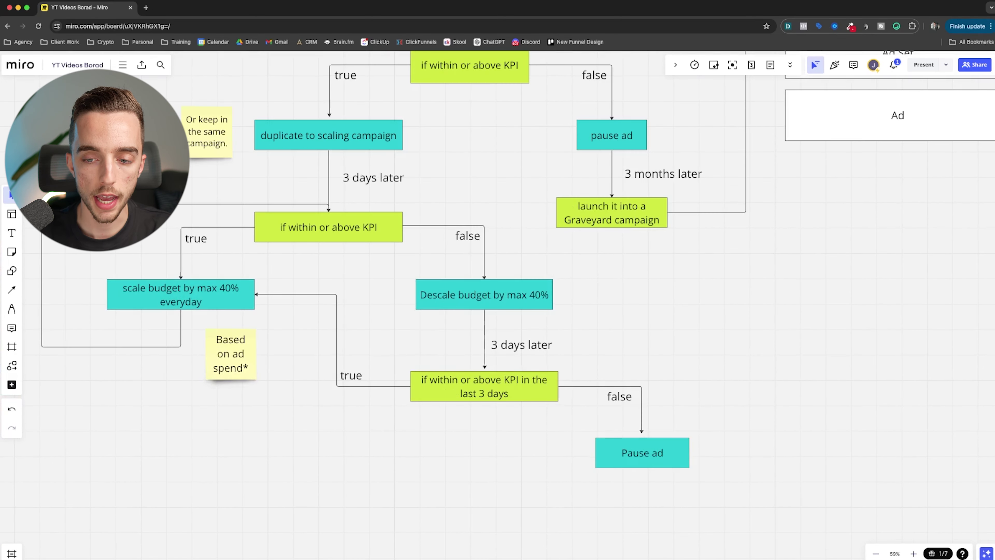
pyautogui.moveTo(231, 354); pyautogui.dragTo(231, 346)
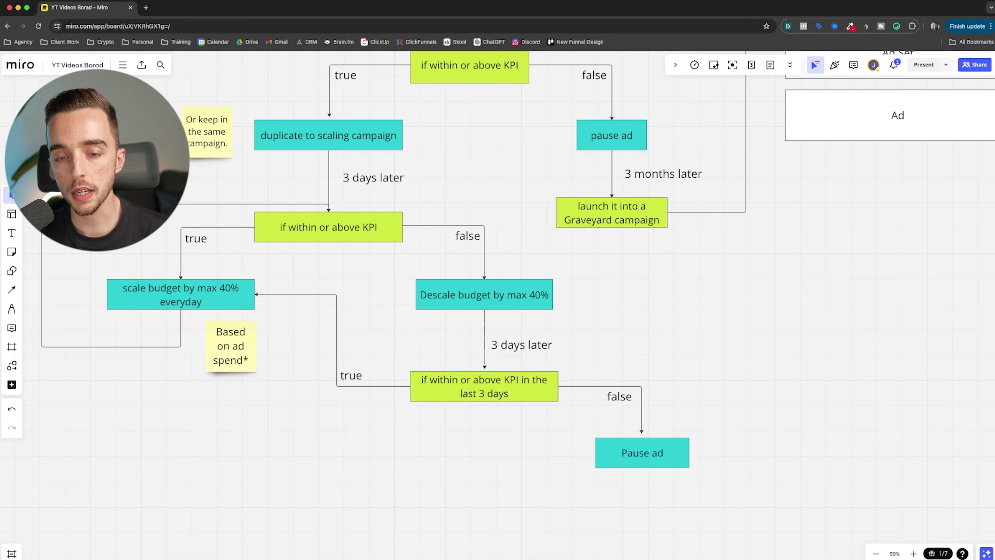
pyautogui.click(220, 289)
pyautogui.click(220, 289)
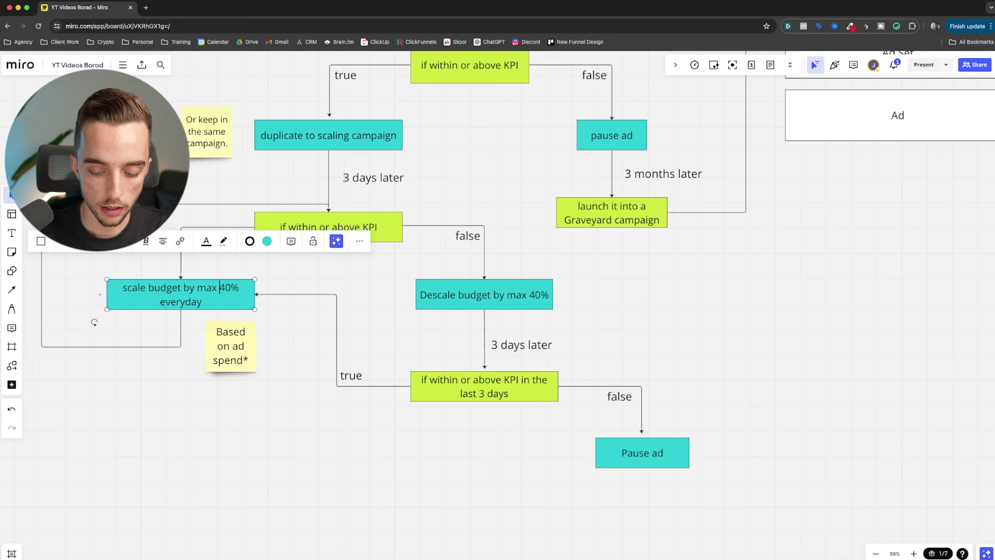
pyautogui.write('20-')
pyautogui.press('BackSpace')
pyautogui.press('BackSpace')
pyautogui.press('BackSpace')
pyautogui.press('Escape')
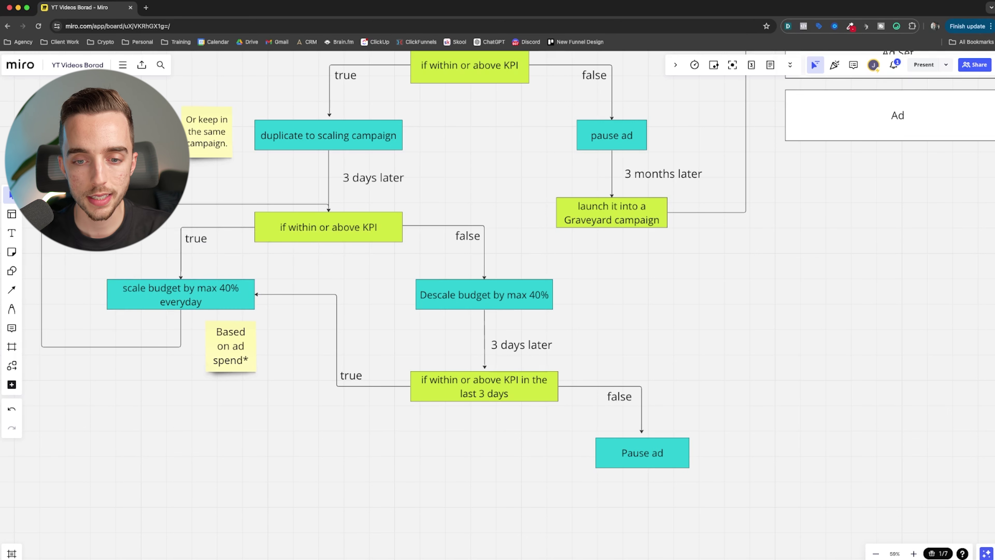
pyautogui.moveTo(253, 406); pyautogui.dragTo(226, 270)
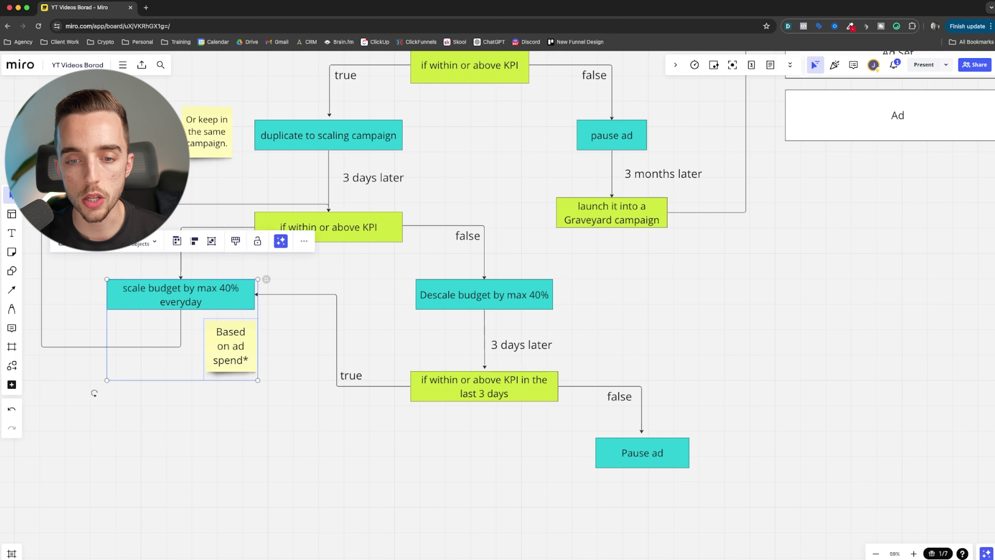
pyautogui.press('Escape')
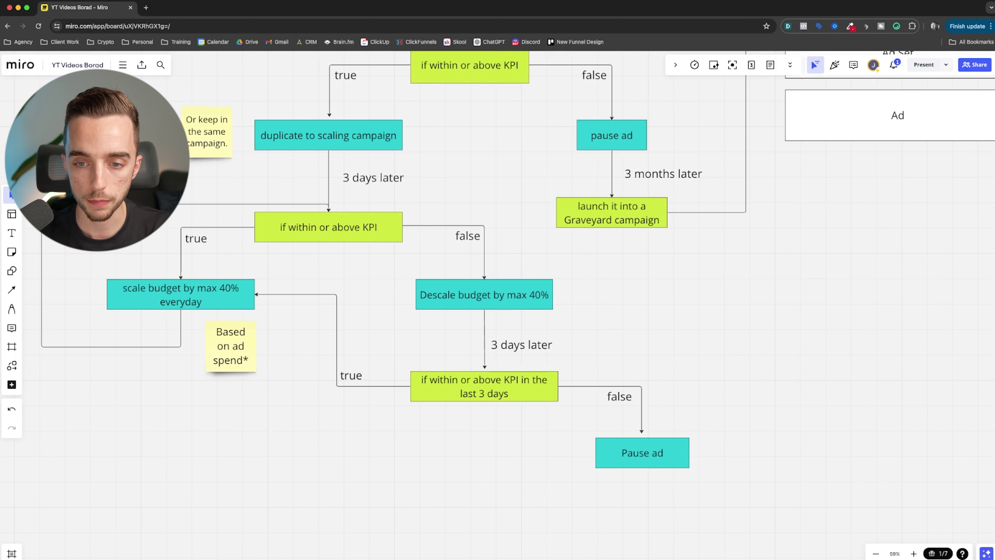
# Append "/ Maintain" to the text of the "Descale budget by max 40%" box
pyautogui.hscroll(4, 369, 278)
pyautogui.scroll(-1, 369, 278)
pyautogui.doubleClick(369, 278)
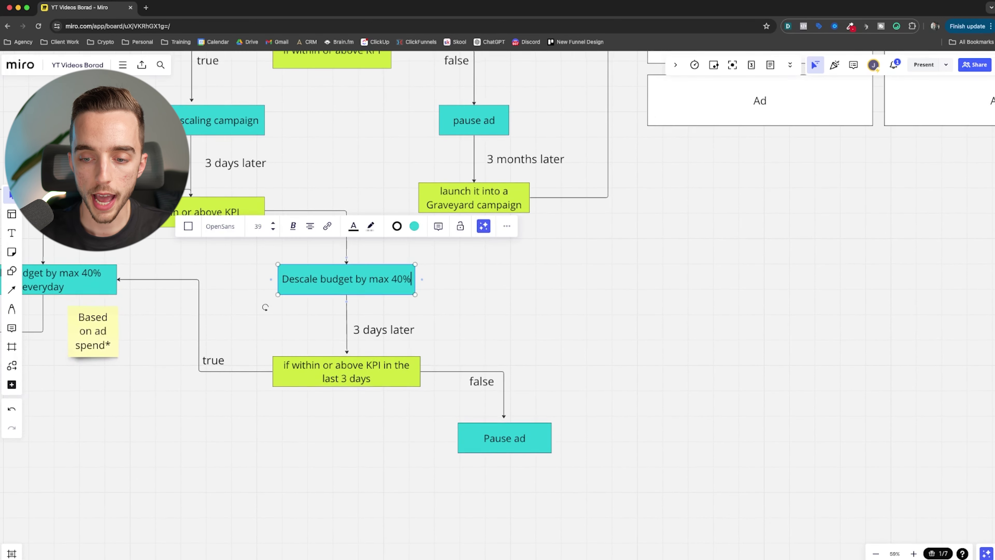
pyautogui.write('/ Pre')
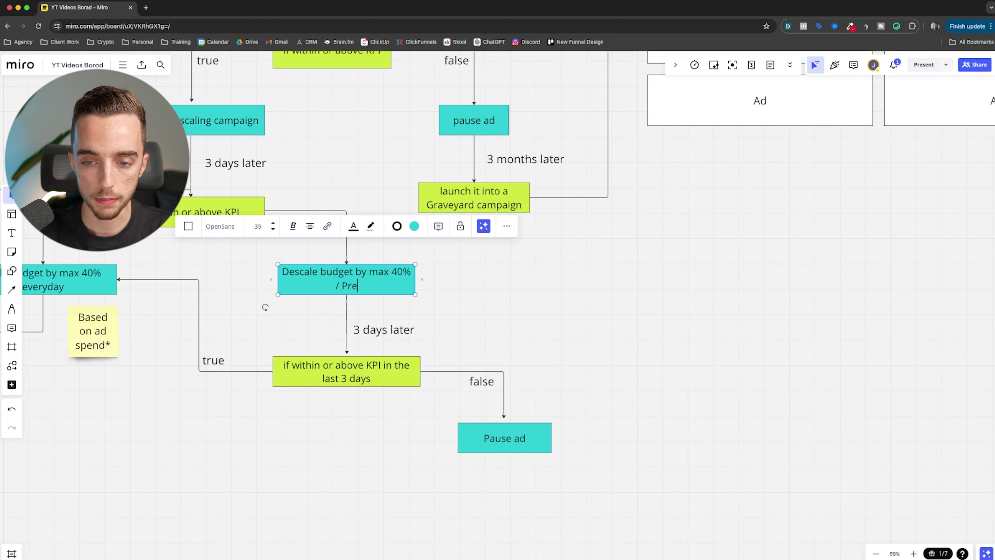
pyautogui.press('BackSpace')
pyautogui.press('BackSpace')
pyautogui.press('BackSpace')
pyautogui.write('Maina')
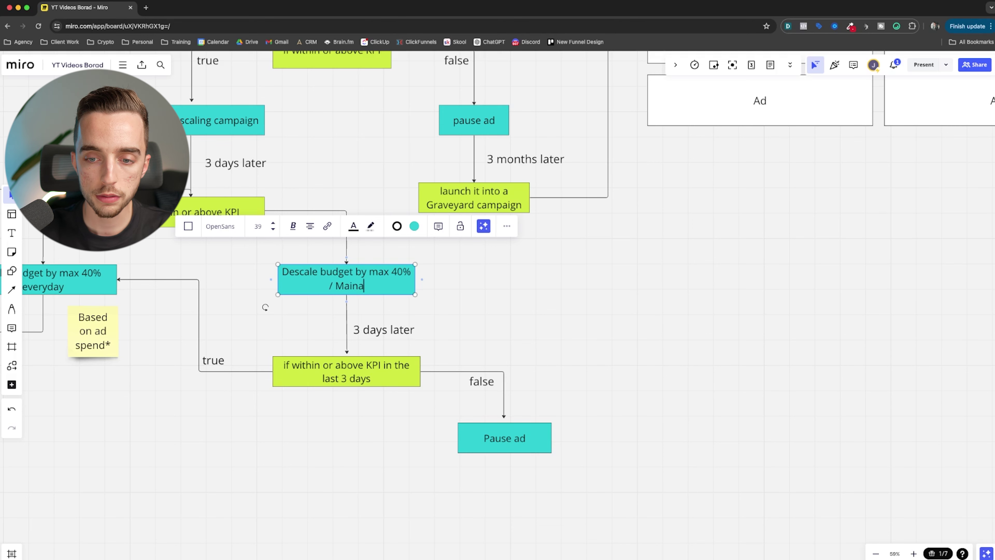
pyautogui.press('BackSpace')
pyautogui.write('tain')
pyautogui.click(265, 307)
# Sketch a large red freehand triangle in the empty area beneath the first campaign's Ad boxes
pyautogui.hscroll(6, 265, 307)
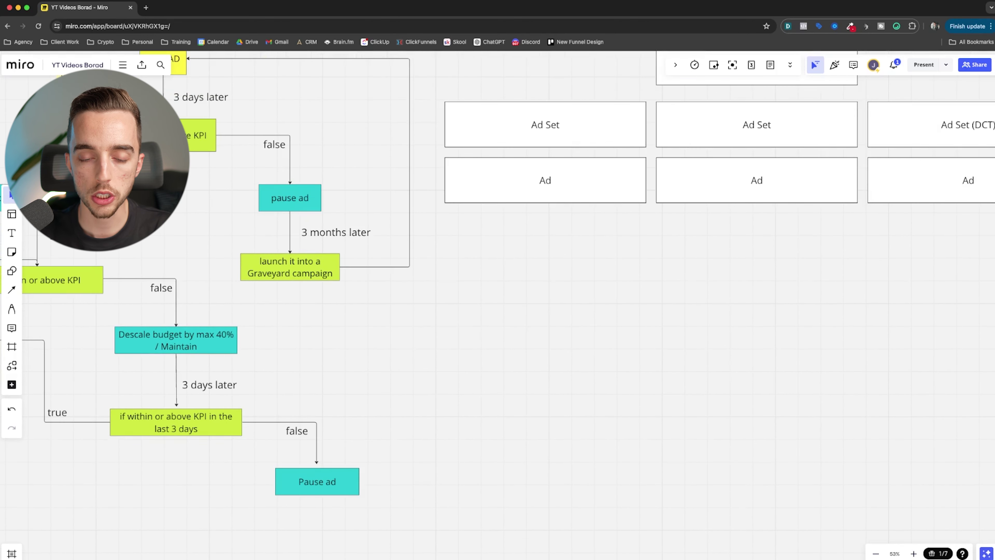
pyautogui.hscroll(-3, 498, 275)
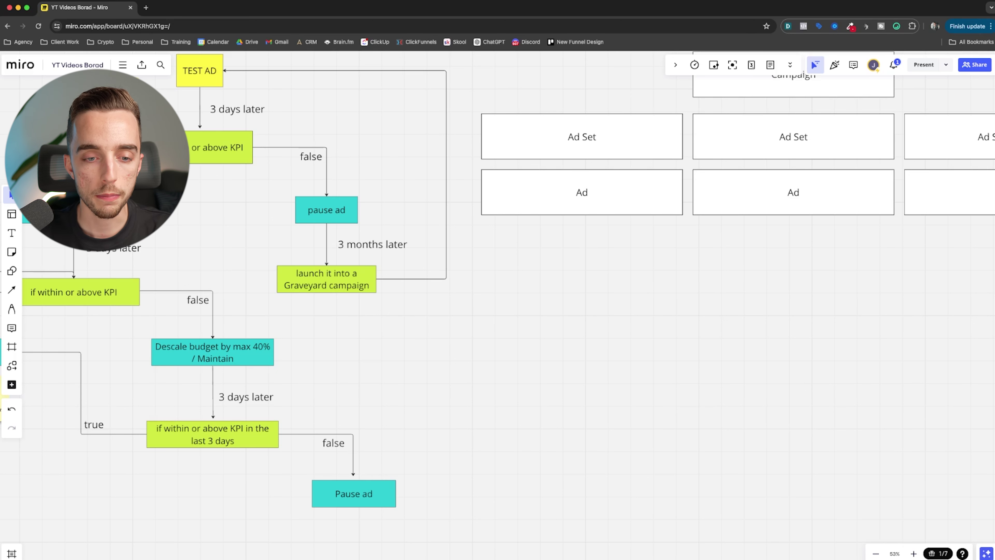
pyautogui.press('p')
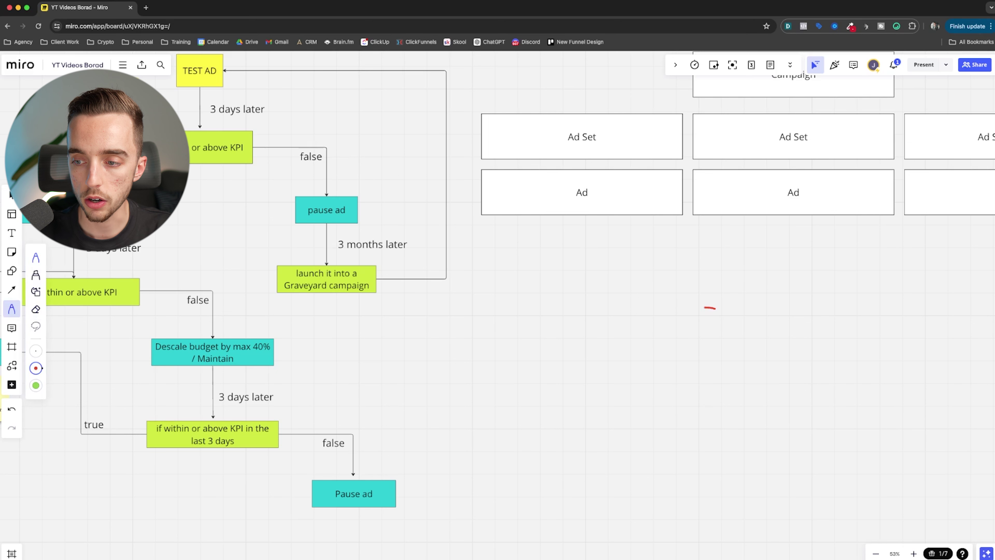
pyautogui.press('super+z')
pyautogui.moveTo(675, 247); pyautogui.dragTo(540, 450)
pyautogui.moveTo(675, 246); pyautogui.dragTo(825, 469)
pyautogui.moveTo(540, 452); pyautogui.dragTo(842, 463)
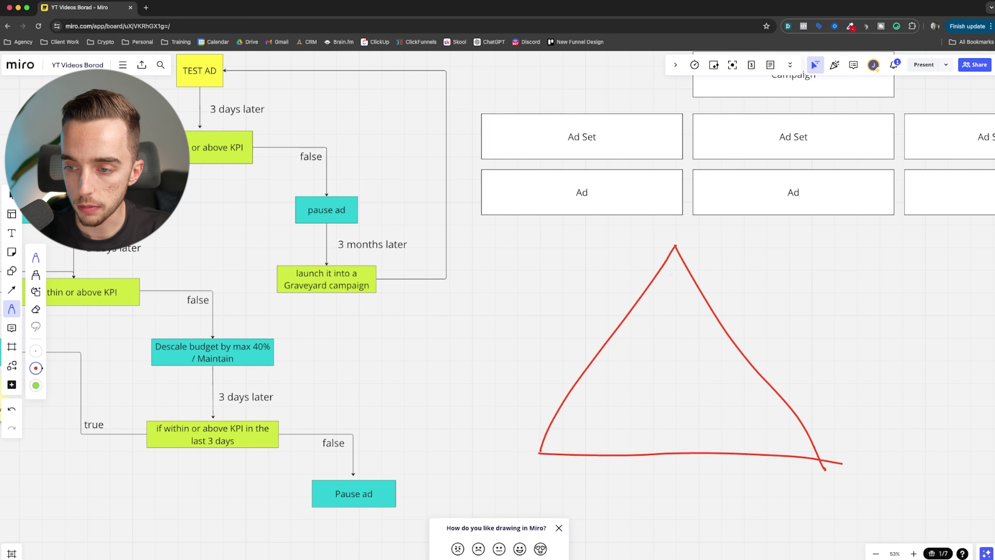
# Fill the triangle with small red dots and dashes, dense near the tip and sparse toward the base
pyautogui.moveTo(660, 309); pyautogui.dragTo(677, 313)
pyautogui.moveTo(698, 400); pyautogui.dragTo(717, 407)
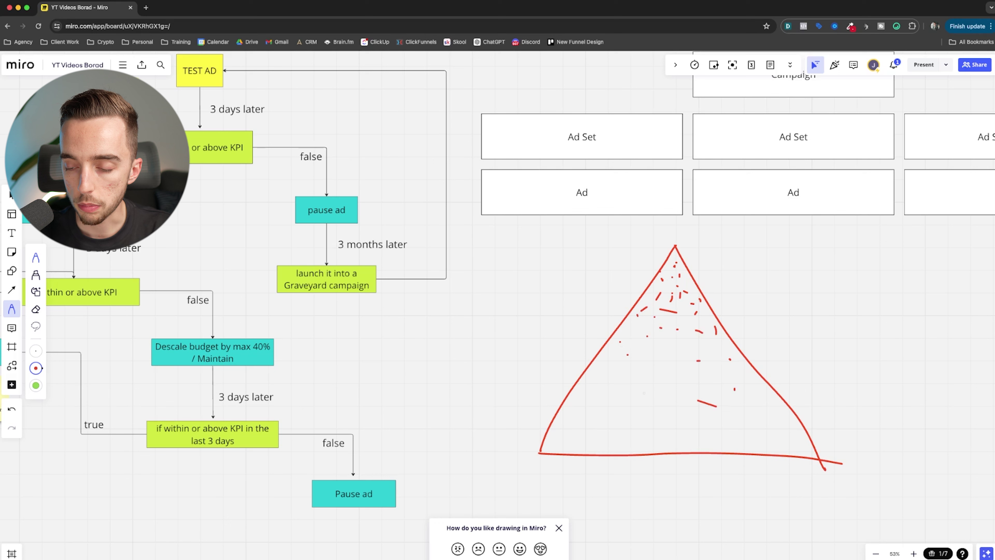
pyautogui.moveTo(641, 391); pyautogui.dragTo(629, 390)
pyautogui.moveTo(591, 401); pyautogui.dragTo(585, 407)
pyautogui.moveTo(614, 441); pyautogui.dragTo(621, 442)
pyautogui.moveTo(664, 443); pyautogui.dragTo(675, 444)
pyautogui.moveTo(737, 437); pyautogui.dragTo(753, 439)
pyautogui.moveTo(801, 446); pyautogui.dragTo(804, 447)
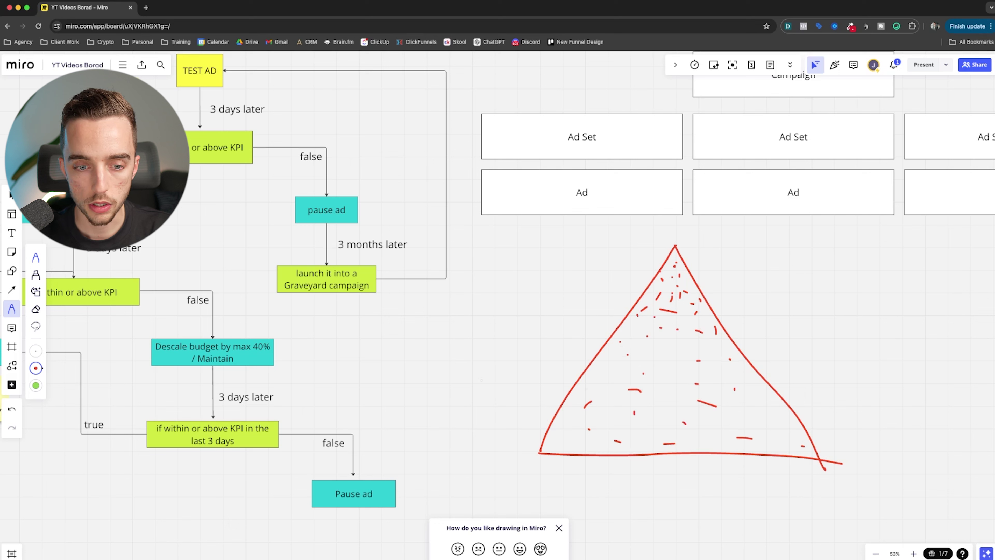
# Mark off the triangle's tip with a green bracket and draw two curved green arrows leading down into the lower sections
pyautogui.click(36, 384)
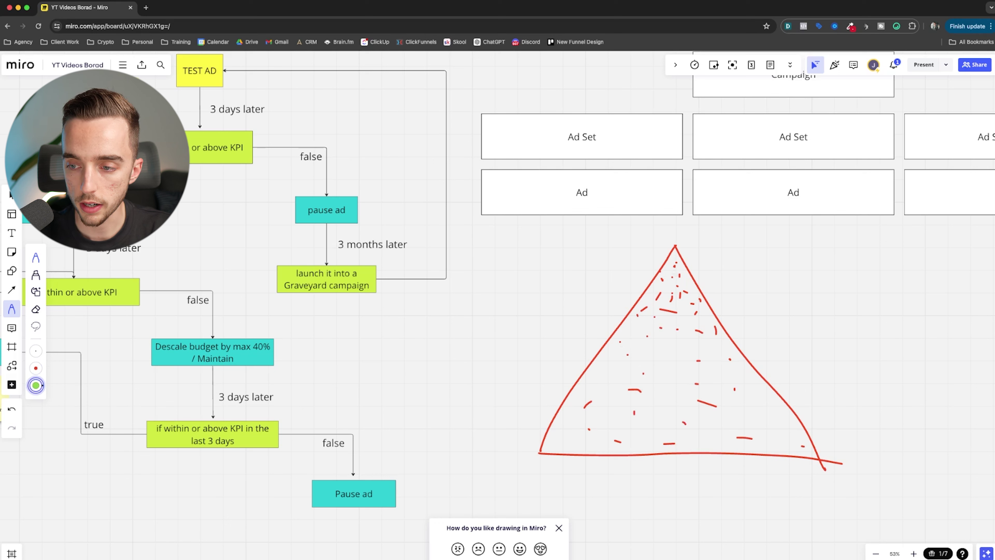
pyautogui.moveTo(661, 246)
pyautogui.mouseDown()
pyautogui.moveTo(613, 294)
pyautogui.moveTo(743, 300)
pyautogui.mouseUp()
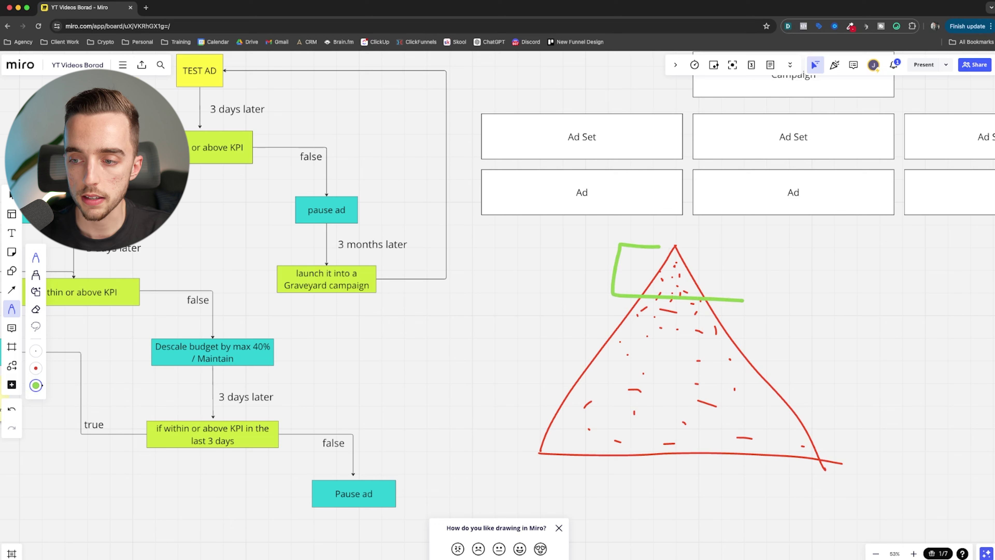
pyautogui.moveTo(622, 246); pyautogui.dragTo(722, 247)
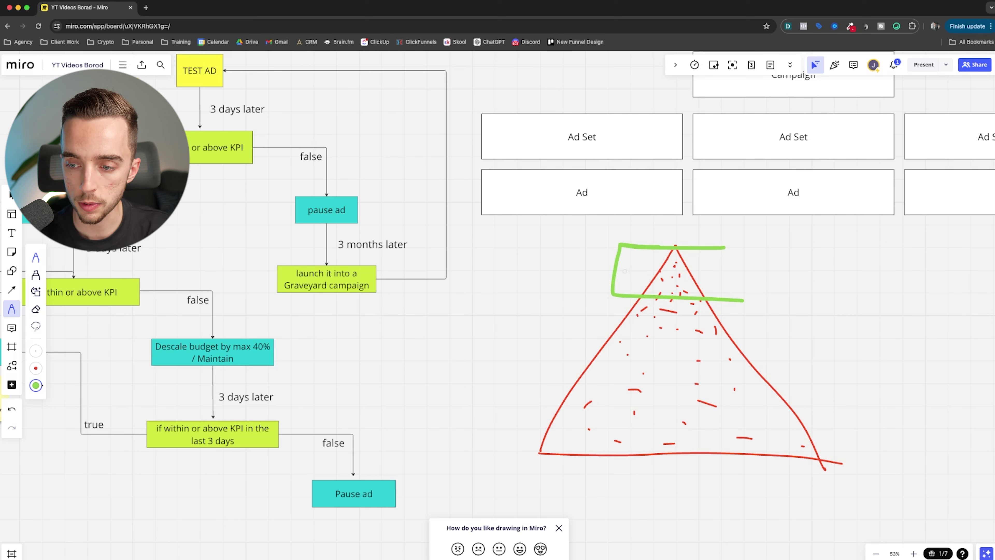
pyautogui.moveTo(626, 271)
pyautogui.mouseDown()
pyautogui.moveTo(627, 343)
pyautogui.moveTo(643, 355)
pyautogui.mouseUp()
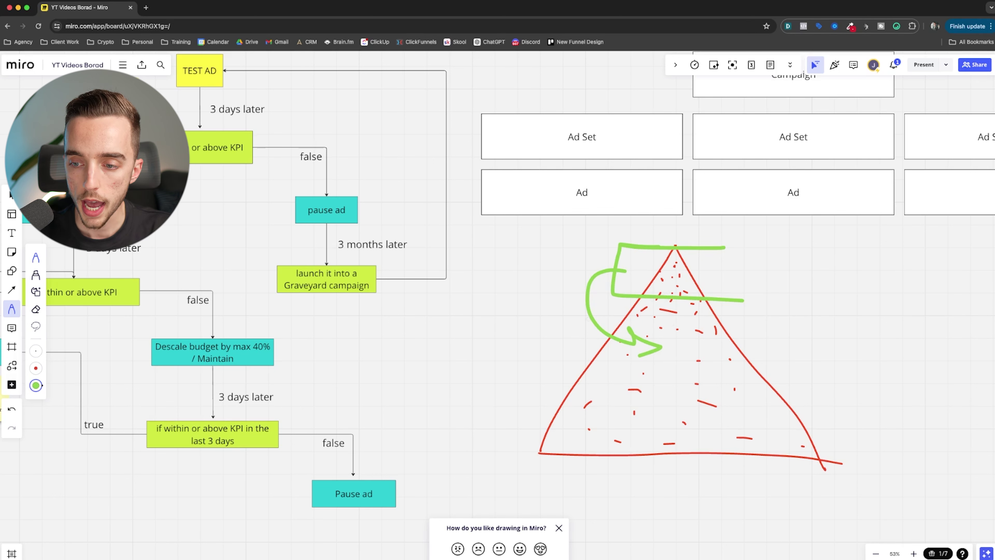
pyautogui.moveTo(588, 316)
pyautogui.mouseDown()
pyautogui.moveTo(566, 333)
pyautogui.moveTo(619, 401)
pyautogui.mouseUp()
pyautogui.moveTo(608, 379); pyautogui.dragTo(626, 411)
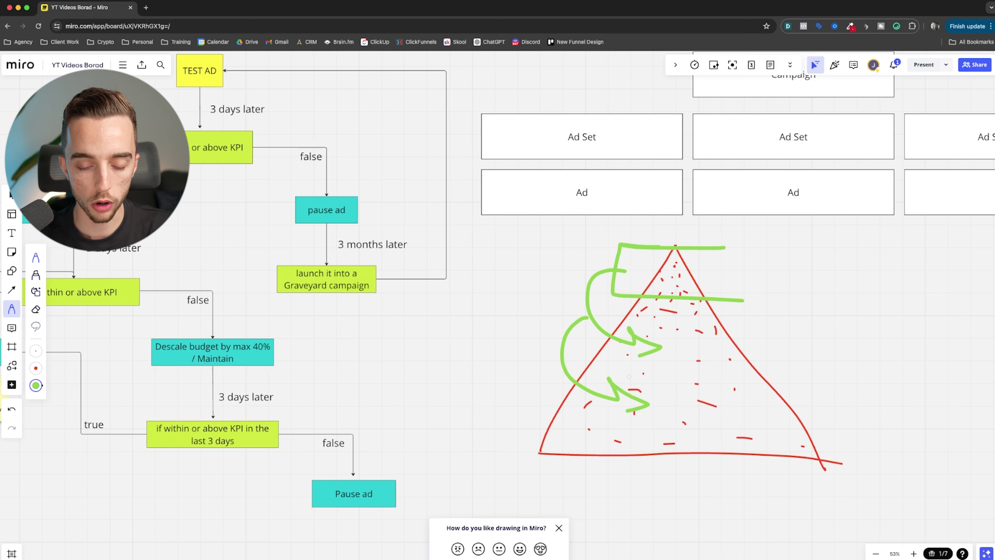
# Undo the green bracket and arrows, keeping the red triangle and its dots
pyautogui.press('super+z')
pyautogui.press('super+z')
pyautogui.press('super+z')
pyautogui.press('super+z')
pyautogui.press('super+z')
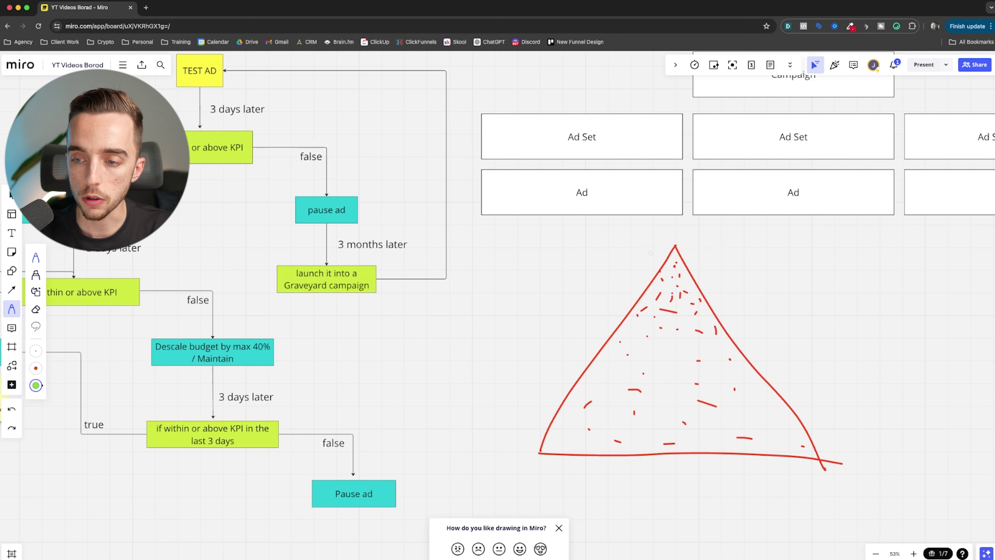
# Draw two curved green arrows down the left side of the triangle and undo them
pyautogui.moveTo(652, 253)
pyautogui.mouseDown()
pyautogui.moveTo(639, 351)
pyautogui.moveTo(650, 360)
pyautogui.mouseUp()
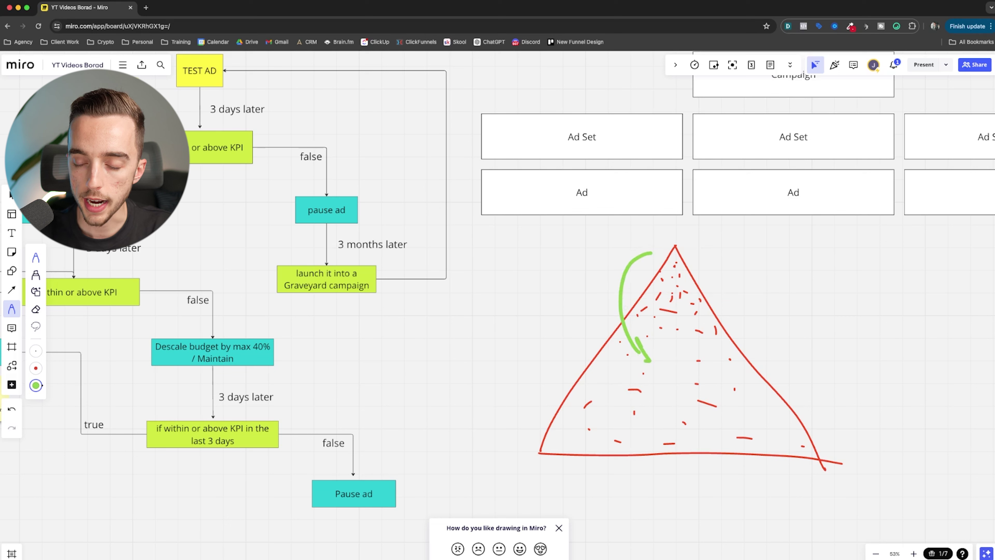
pyautogui.moveTo(608, 271)
pyautogui.mouseDown()
pyautogui.moveTo(598, 276)
pyautogui.moveTo(590, 394)
pyautogui.moveTo(612, 402)
pyautogui.mouseUp()
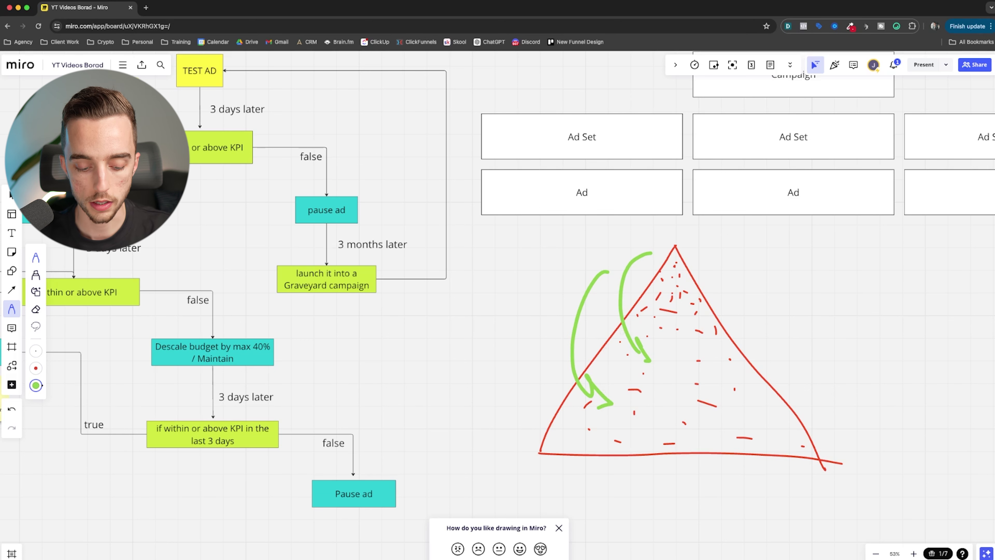
pyautogui.press('super+z')
pyautogui.press('super+z')
pyautogui.press('super+z')
pyautogui.press('super+z')
# Delete the entire red triangle sketch together with its dots and dashes
pyautogui.click(12, 309)
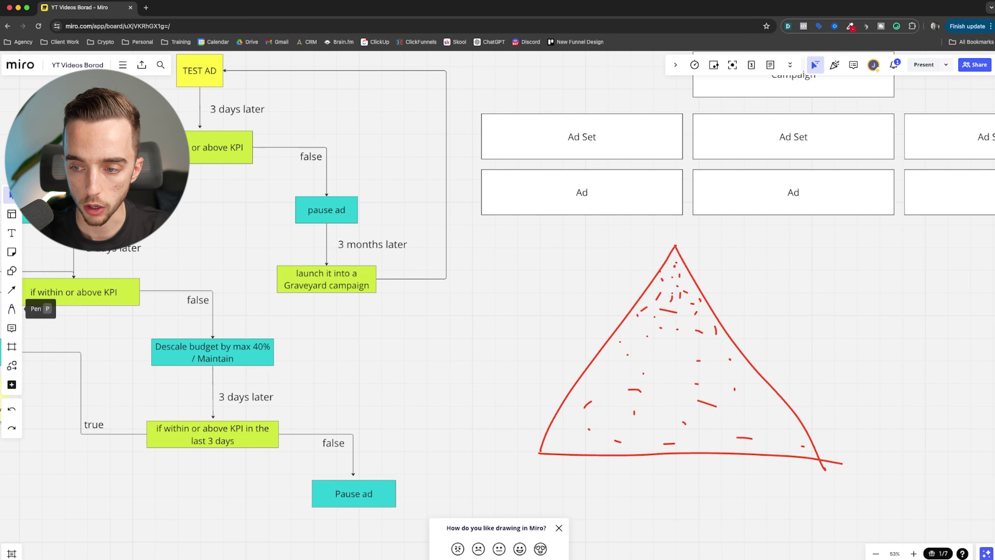
pyautogui.moveTo(564, 231); pyautogui.dragTo(813, 479)
pyautogui.press('BackSpace')
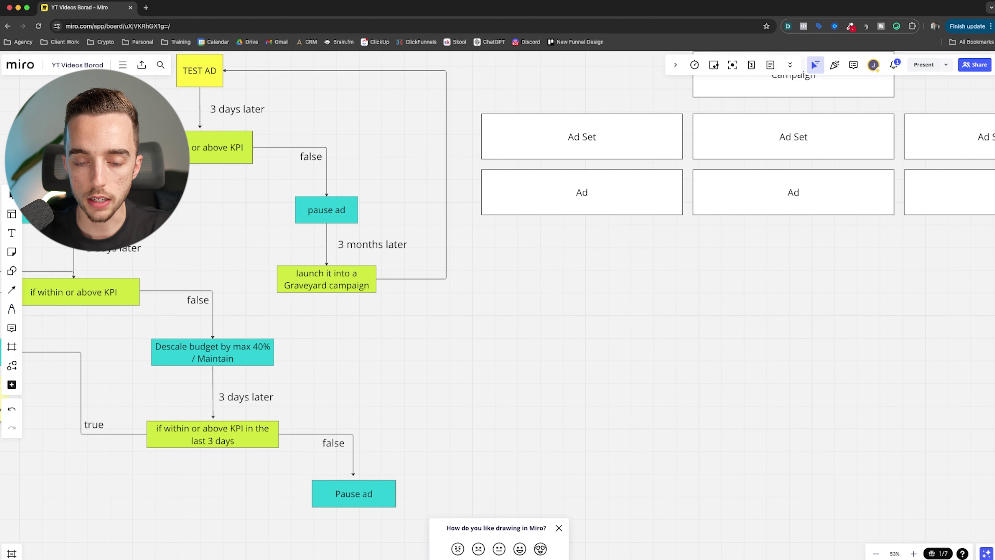
pyautogui.hscroll(-5, 498, 275)
pyautogui.scroll(-1, 497, 274)
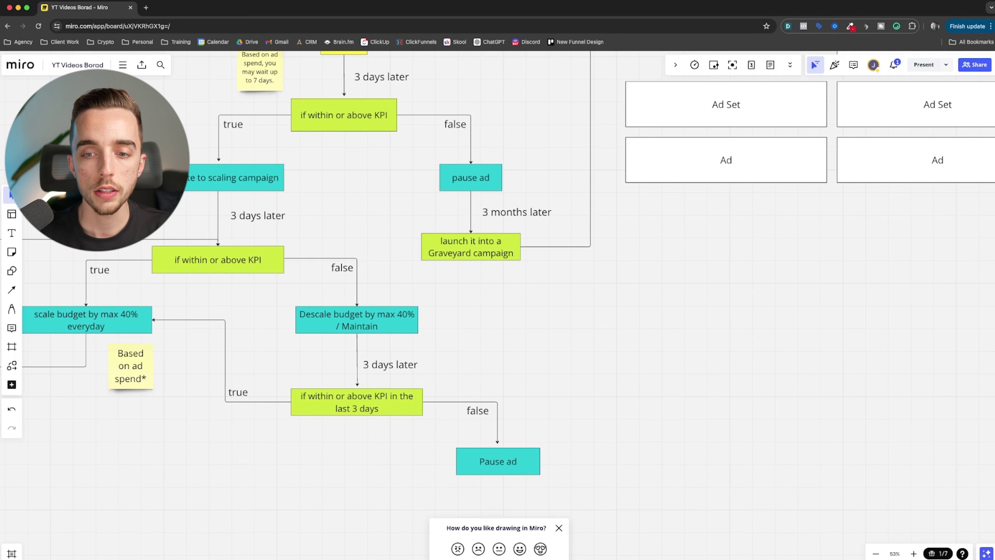
pyautogui.scroll(5, 497, 304)
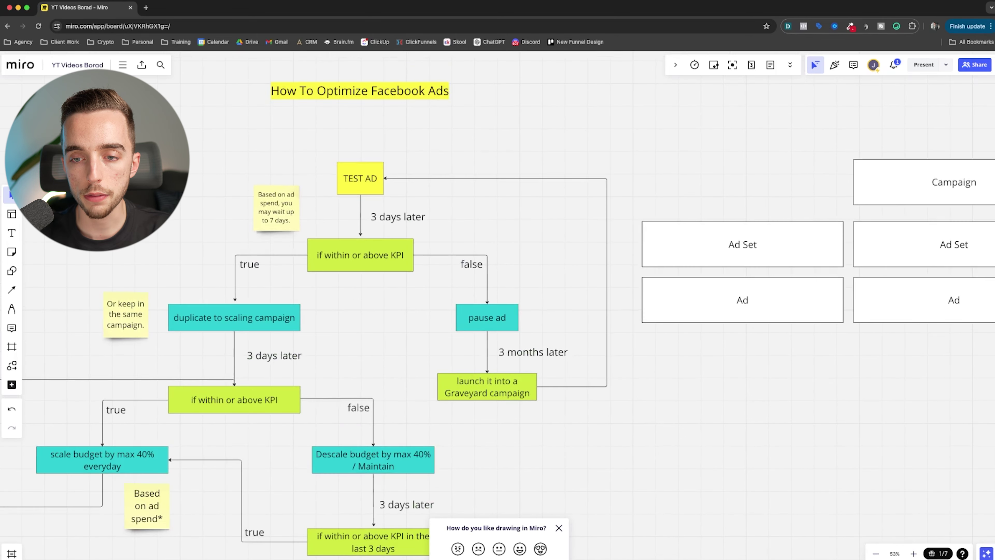
pyautogui.moveTo(334, 140); pyautogui.dragTo(417, 229)
pyautogui.press('Escape')
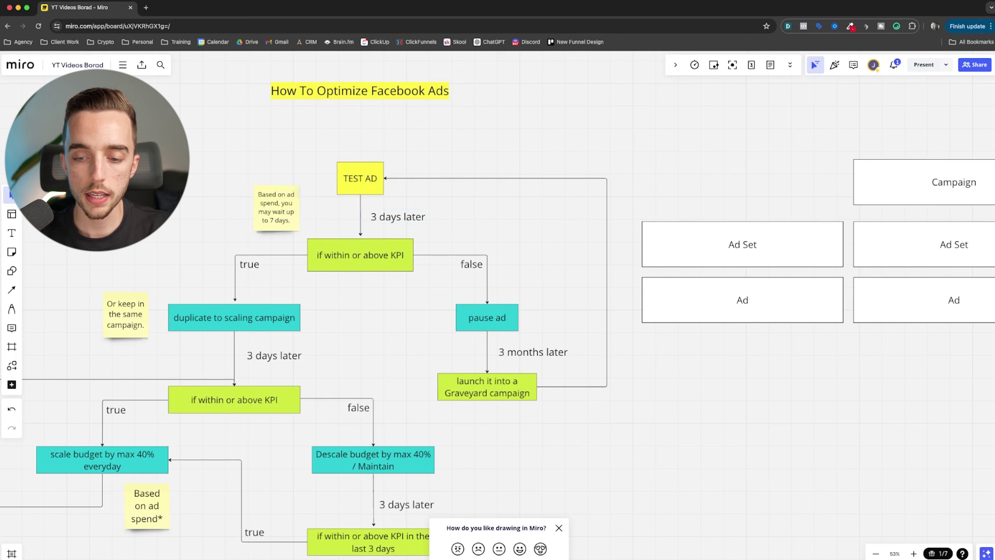
# Change the "3 days later" label beneath the "Descale budget by max 40% / Maintain" box to "3-7 days later"
pyautogui.scroll(-3, 497, 303)
pyautogui.hscroll(2, 498, 304)
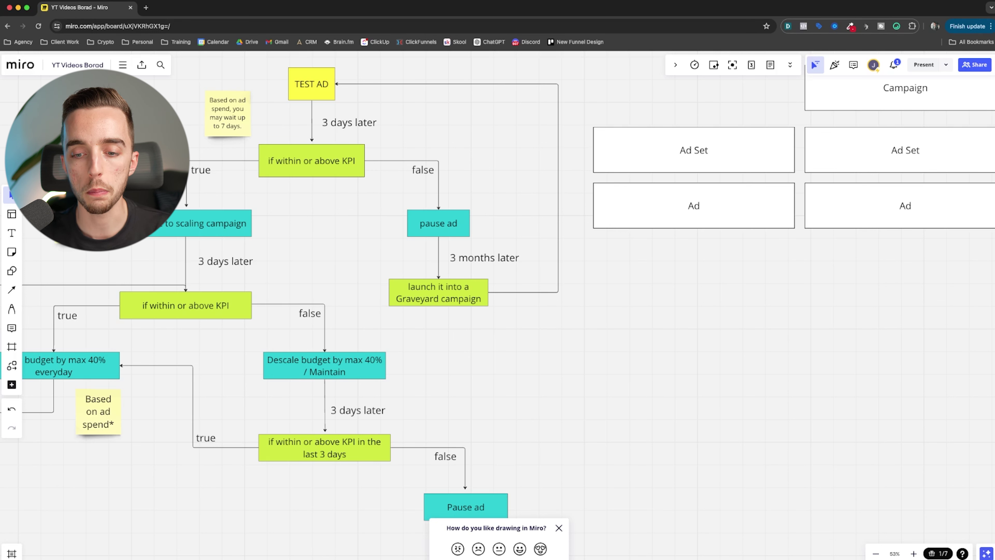
pyautogui.click(337, 409)
pyautogui.click(338, 409)
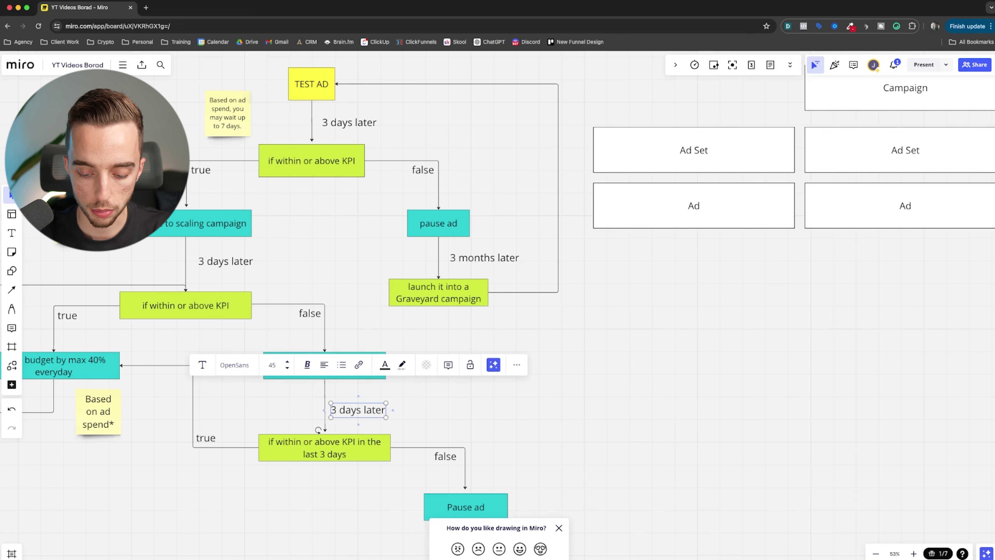
pyautogui.write('-7')
pyautogui.press('Escape')
pyautogui.scroll(-3, 498, 274)
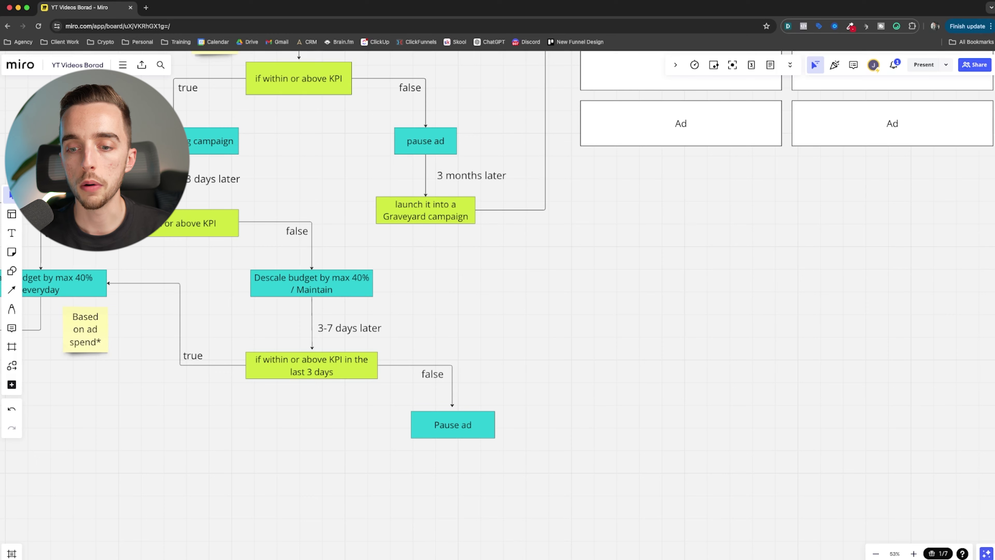
pyautogui.scroll(-3, 570, 374)
pyautogui.scroll(1, 596, 361)
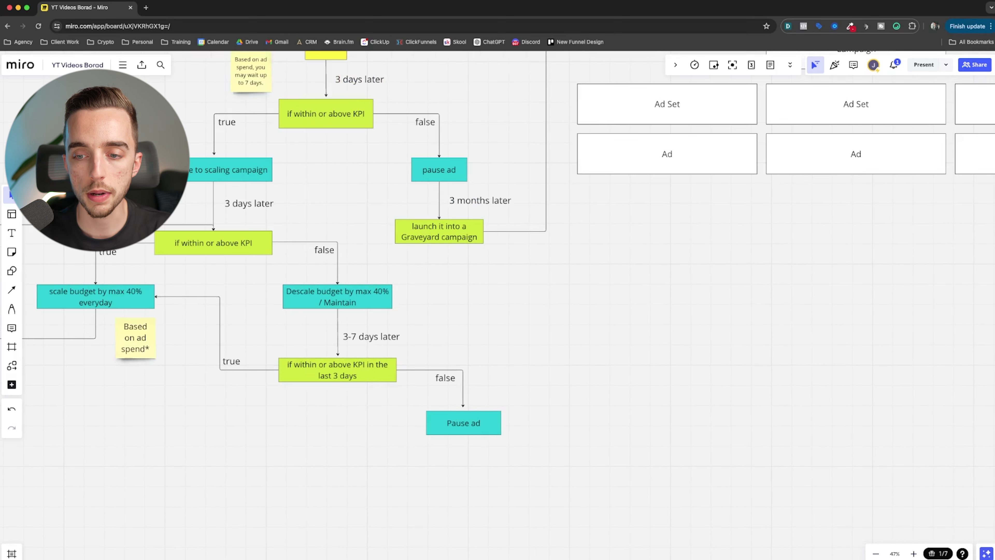
pyautogui.scroll(3, 595, 360)
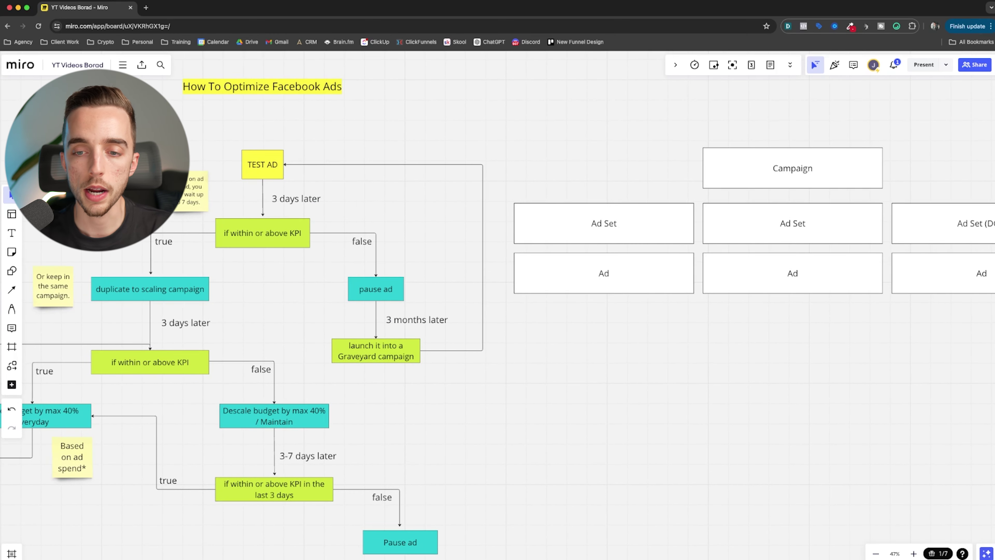
pyautogui.hscroll(5, 497, 313)
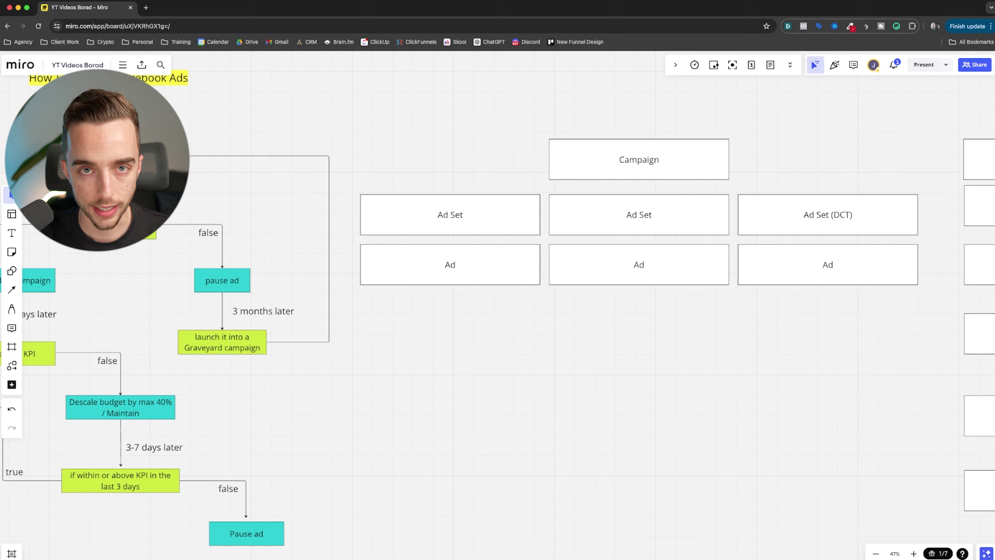
pyautogui.click(12, 309)
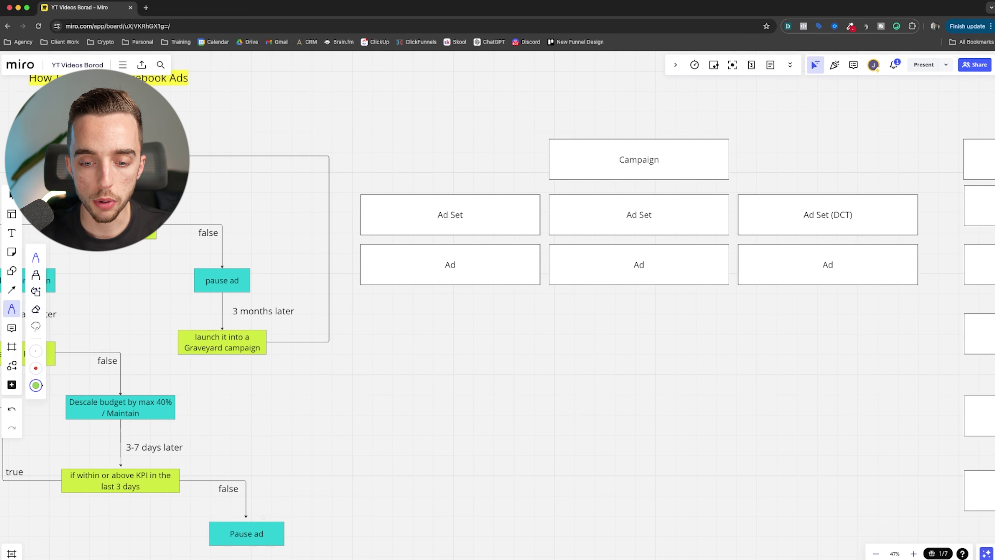
pyautogui.moveTo(261, 516); pyautogui.dragTo(268, 542)
pyautogui.click(12, 409)
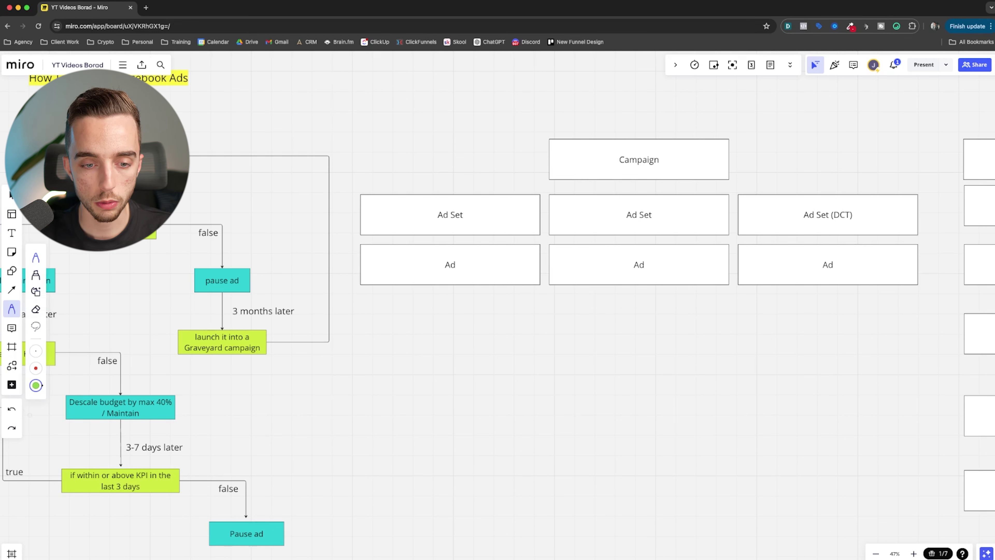
# Draw a curved red arrow from the final "Pause ad" box up toward the "launch it into a Graveyard campaign" box twice, undoing each attempt
pyautogui.click(36, 367)
pyautogui.moveTo(287, 525)
pyautogui.mouseDown()
pyautogui.moveTo(273, 373)
pyautogui.moveTo(284, 388)
pyautogui.mouseUp()
pyautogui.moveTo(258, 426); pyautogui.dragTo(313, 474)
pyautogui.moveTo(335, 418); pyautogui.dragTo(263, 493)
pyautogui.press('super+z')
pyautogui.press('super+z')
pyautogui.press('super+z')
pyautogui.press('super+z')
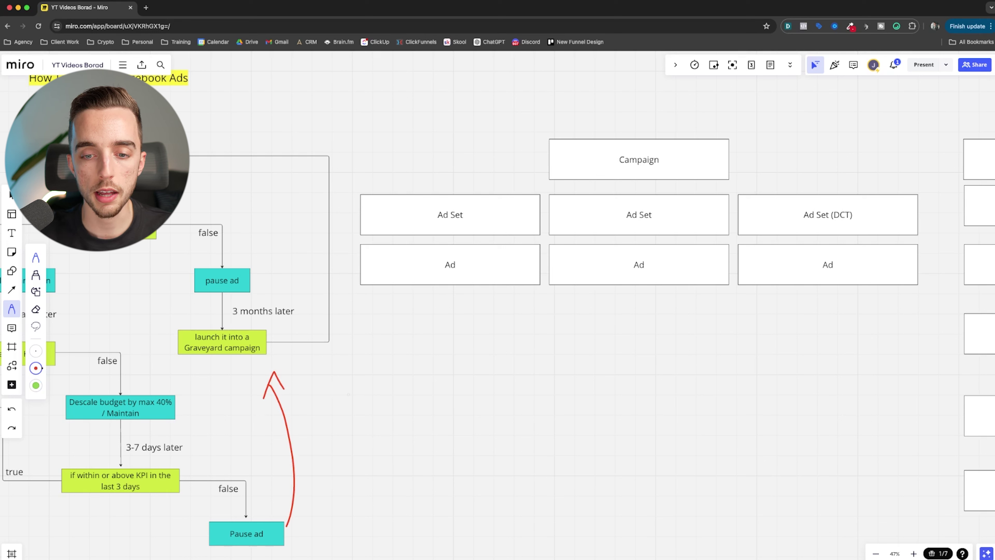
pyautogui.press('super+z')
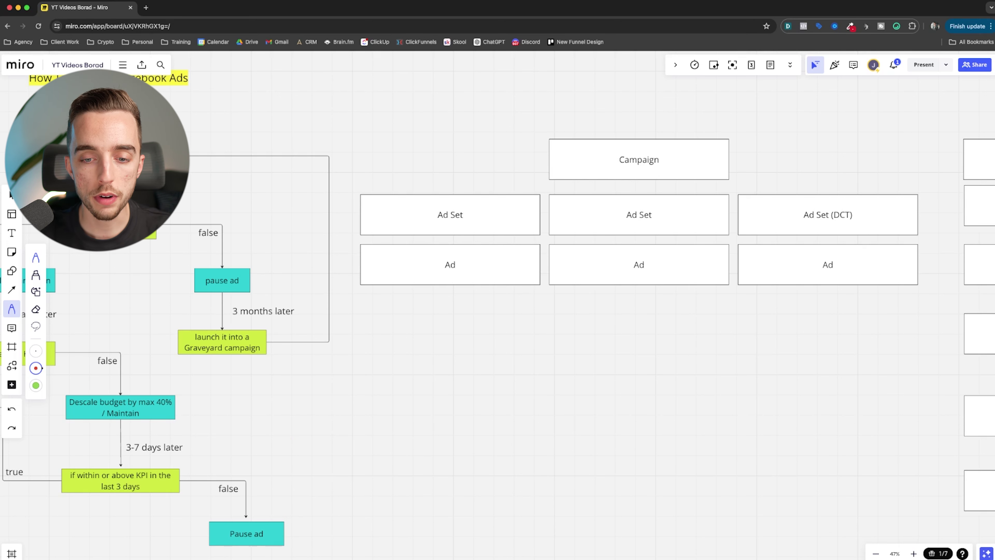
pyautogui.moveTo(274, 537)
pyautogui.mouseDown()
pyautogui.moveTo(251, 368)
pyautogui.moveTo(245, 397)
pyautogui.moveTo(260, 386)
pyautogui.mouseUp()
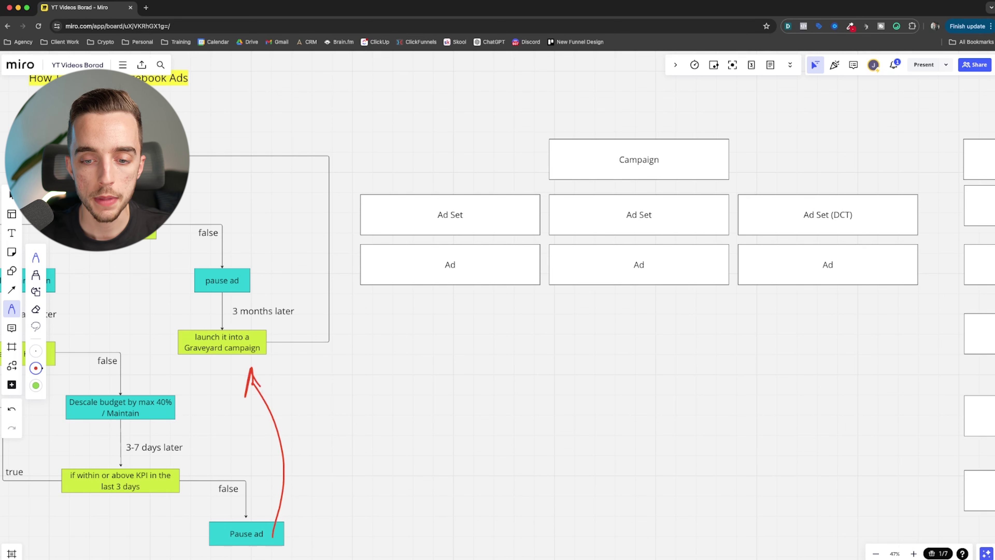
pyautogui.press('super+z')
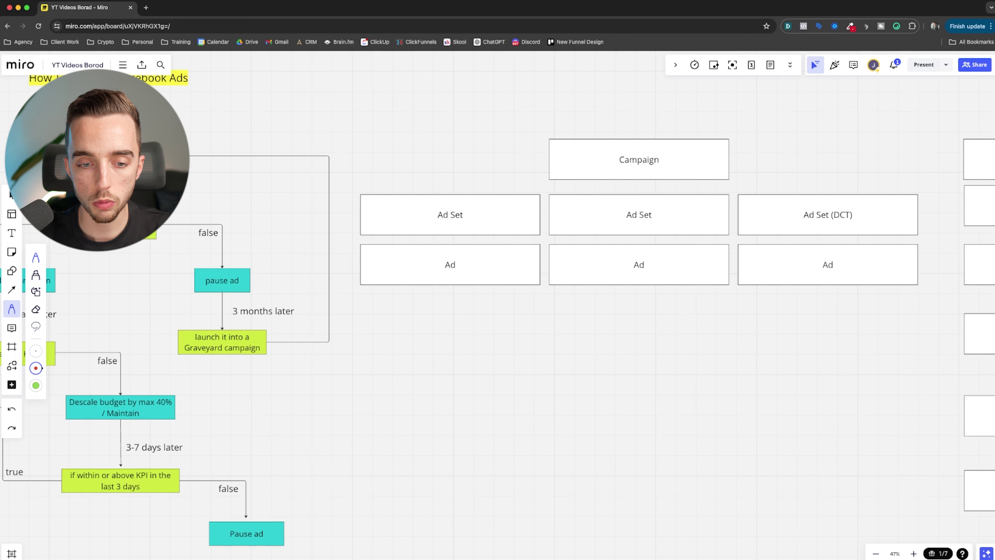
pyautogui.press('Escape')
pyautogui.click(246, 533)
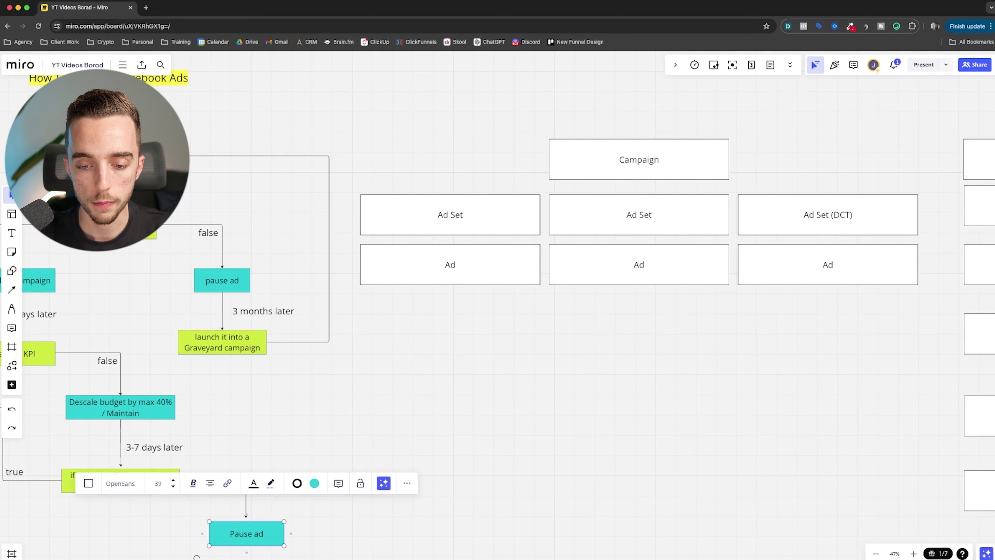
pyautogui.press('Escape')
pyautogui.scroll(-2, 498, 275)
pyautogui.hscroll(-2, 498, 274)
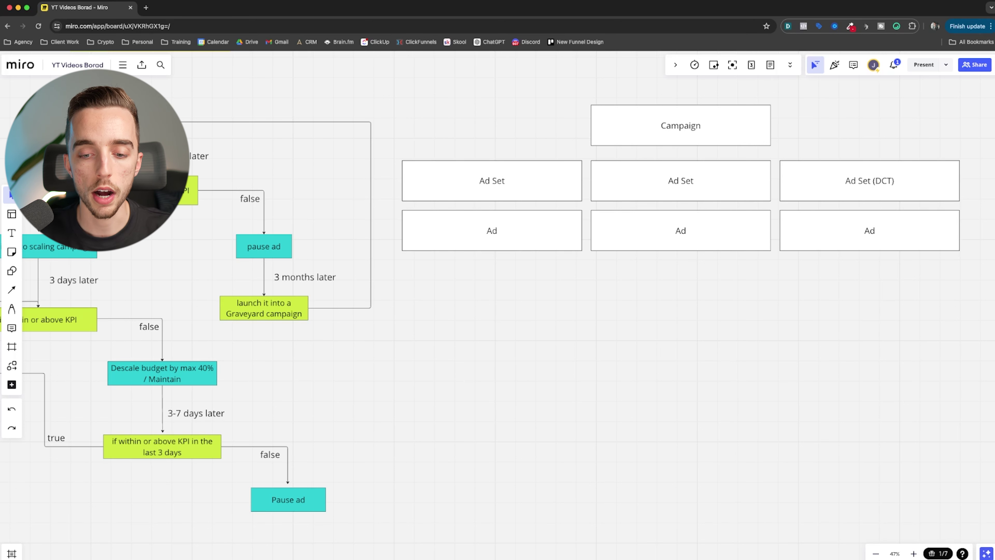
pyautogui.click(288, 499)
pyautogui.click(364, 498)
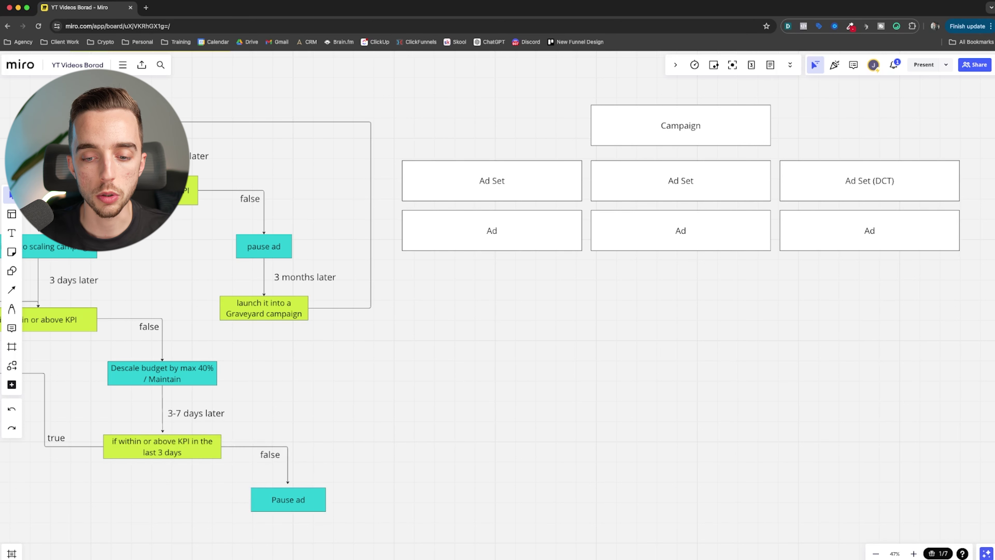
pyautogui.moveTo(347, 525); pyautogui.dragTo(255, 490)
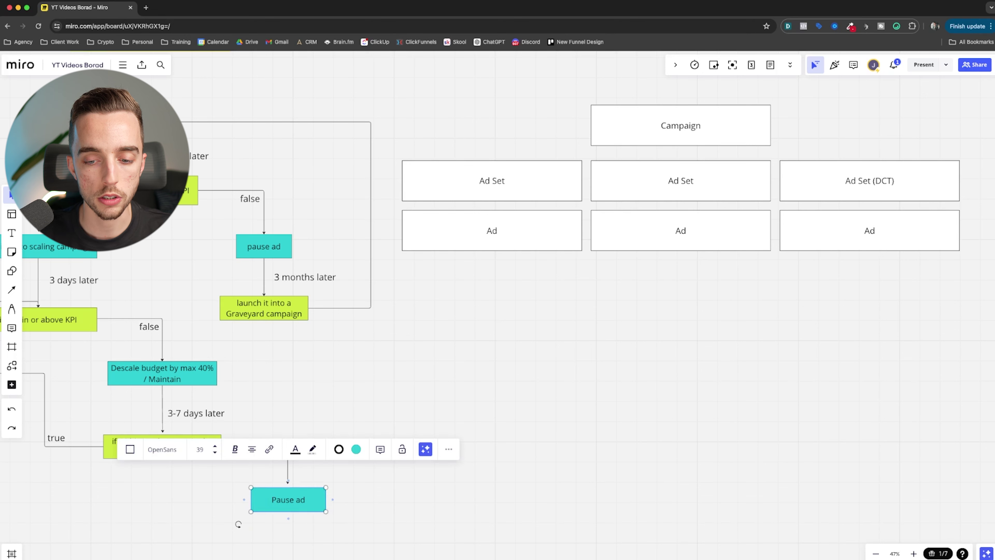
pyautogui.click(237, 487)
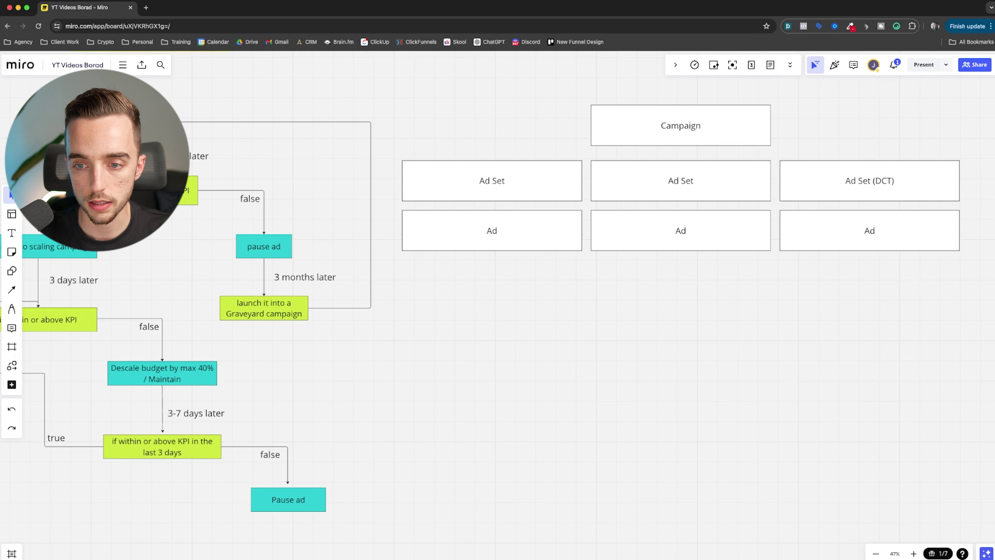
# Review the full optimization flowchart from "TEST AD" to the final "Pause ad" box, along with the neighbouring campaign structure boxes
pyautogui.hscroll(-4, 541, 406)
pyautogui.scroll(-3, 540, 406)
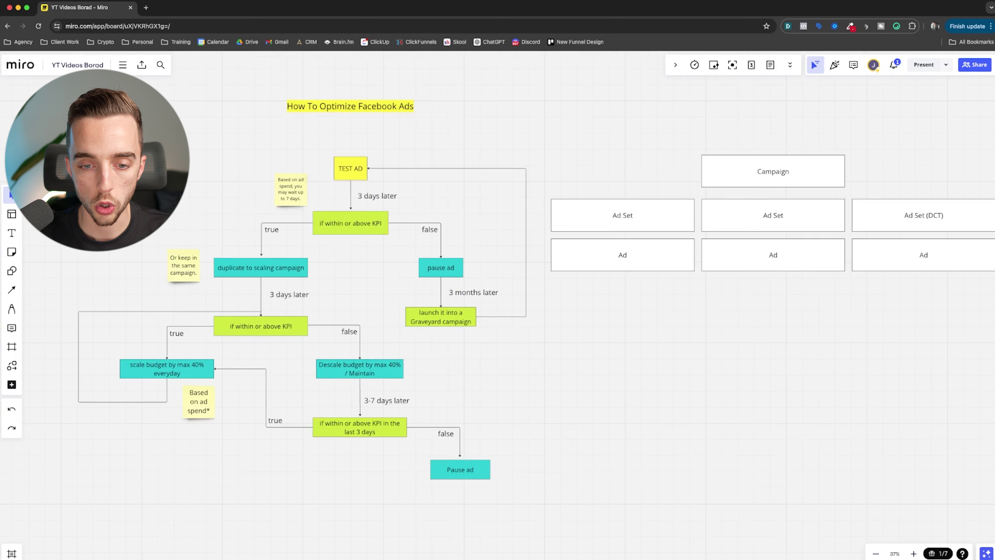
pyautogui.scroll(2, 540, 415)
pyautogui.hscroll(-1, 540, 415)
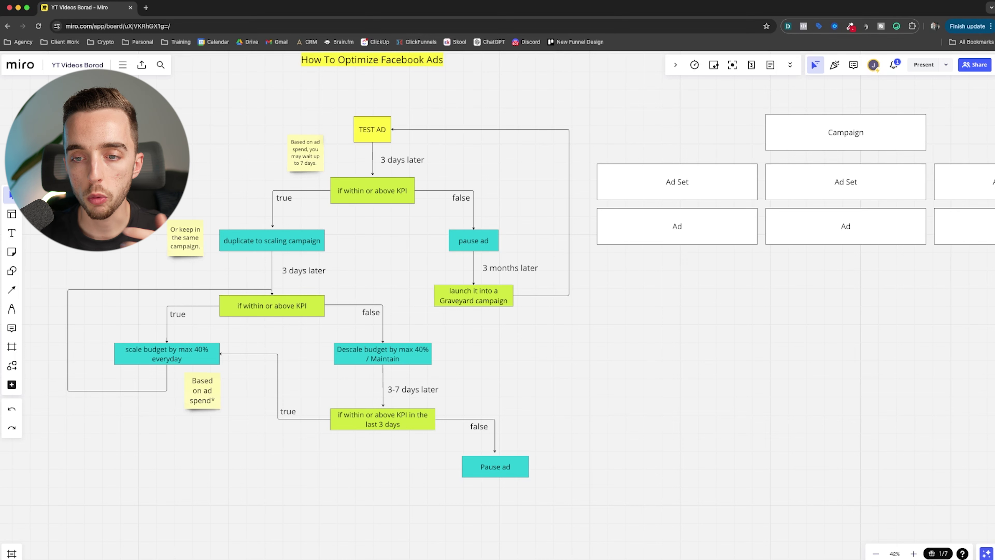
pyautogui.hscroll(2, 856, 342)
pyautogui.moveTo(857, 342); pyautogui.dragTo(632, 129)
pyautogui.click(632, 129)
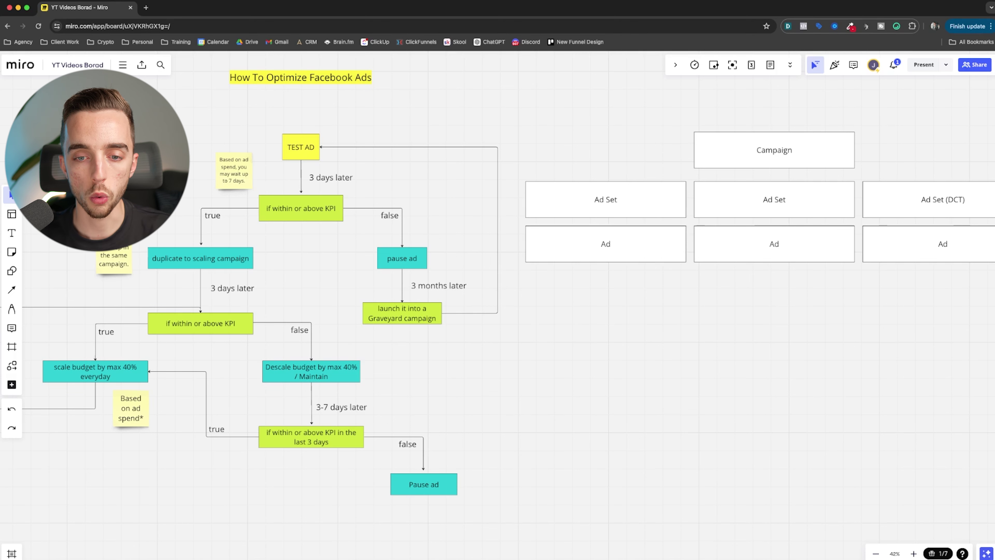
pyautogui.hscroll(-2, 508, 278)
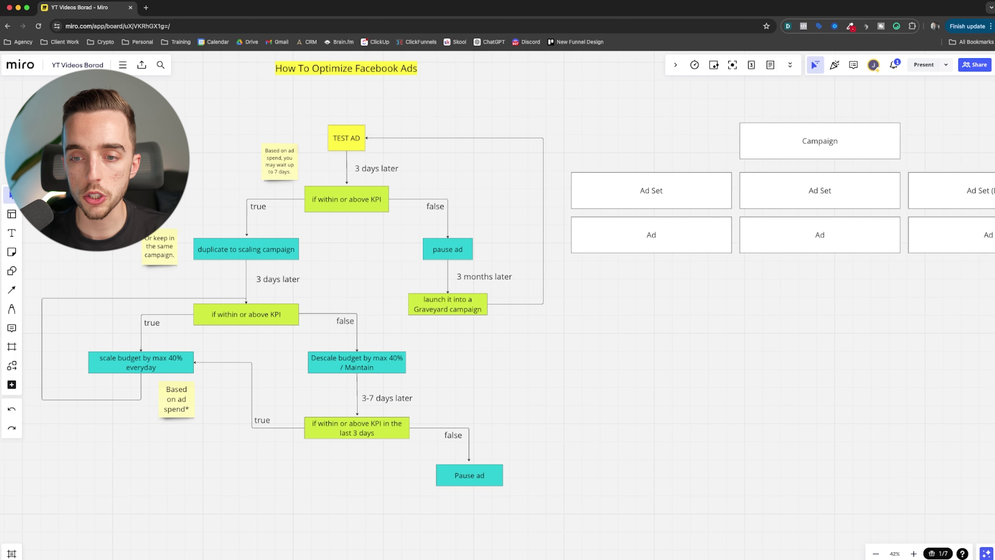
pyautogui.hscroll(3, 509, 278)
pyautogui.scroll(1, 509, 279)
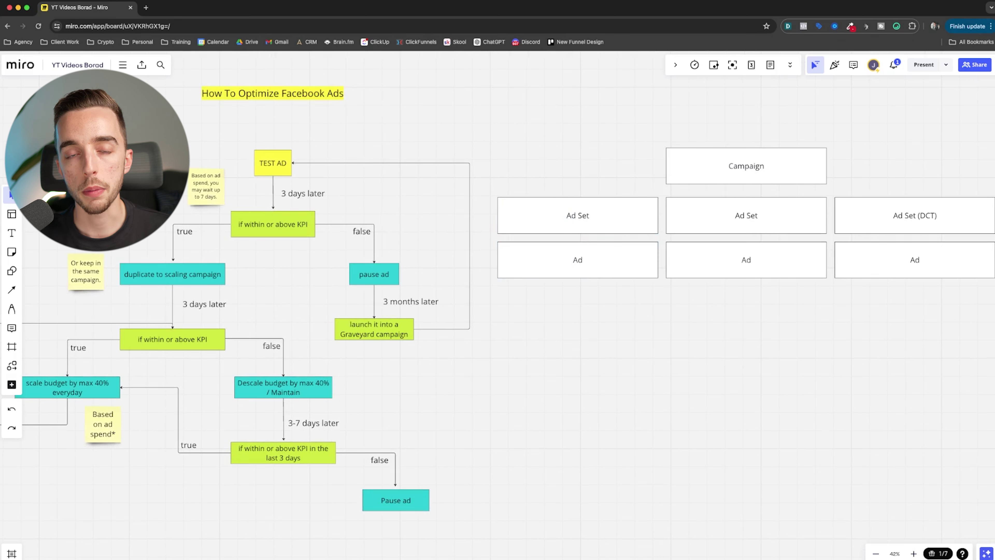